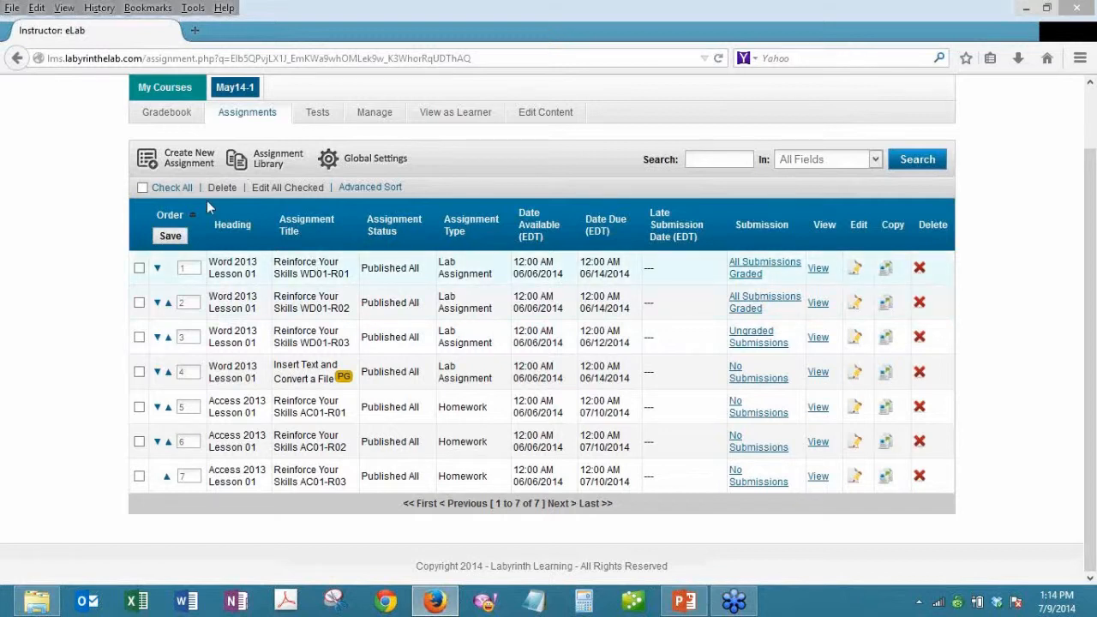
View the Assignment Library, and review the assignment global settings down to the gradebook section without saving changes
click(271, 163)
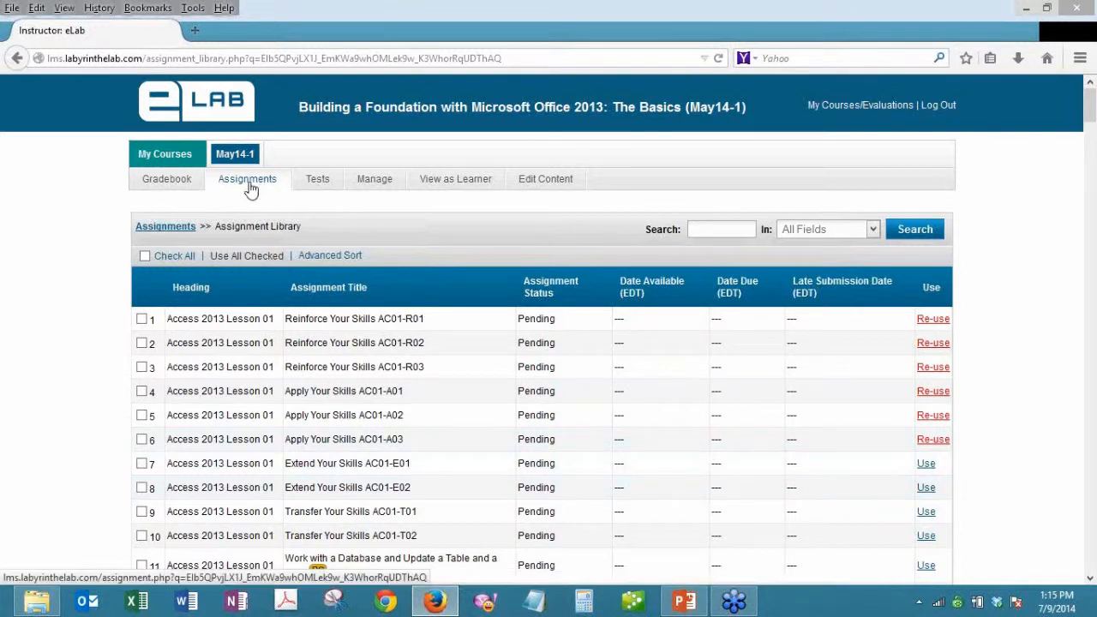
click(152, 230)
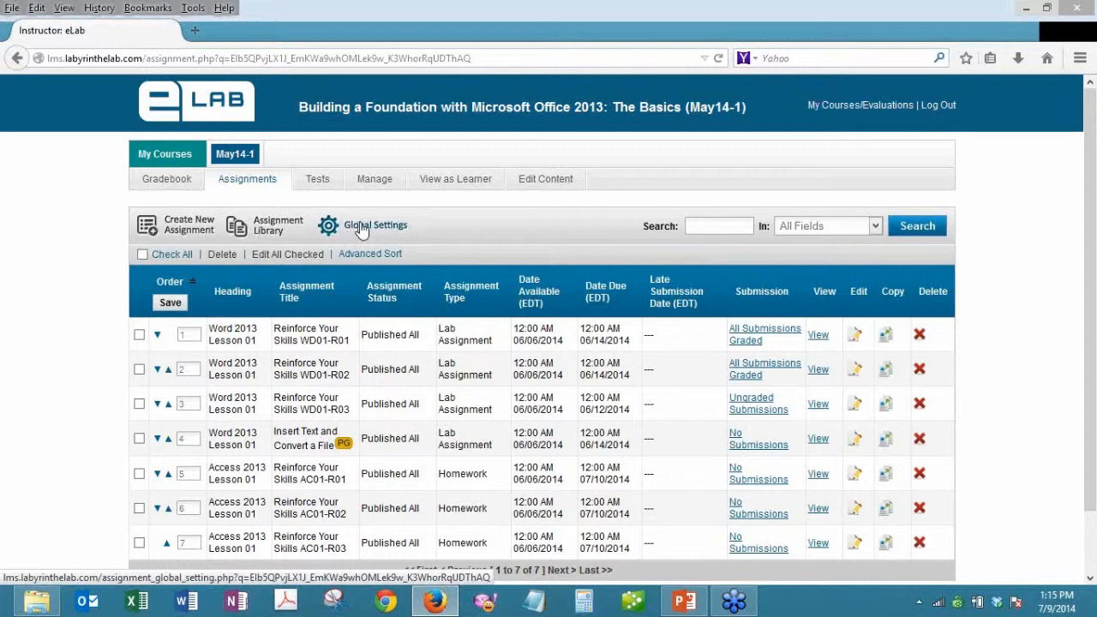
click(363, 230)
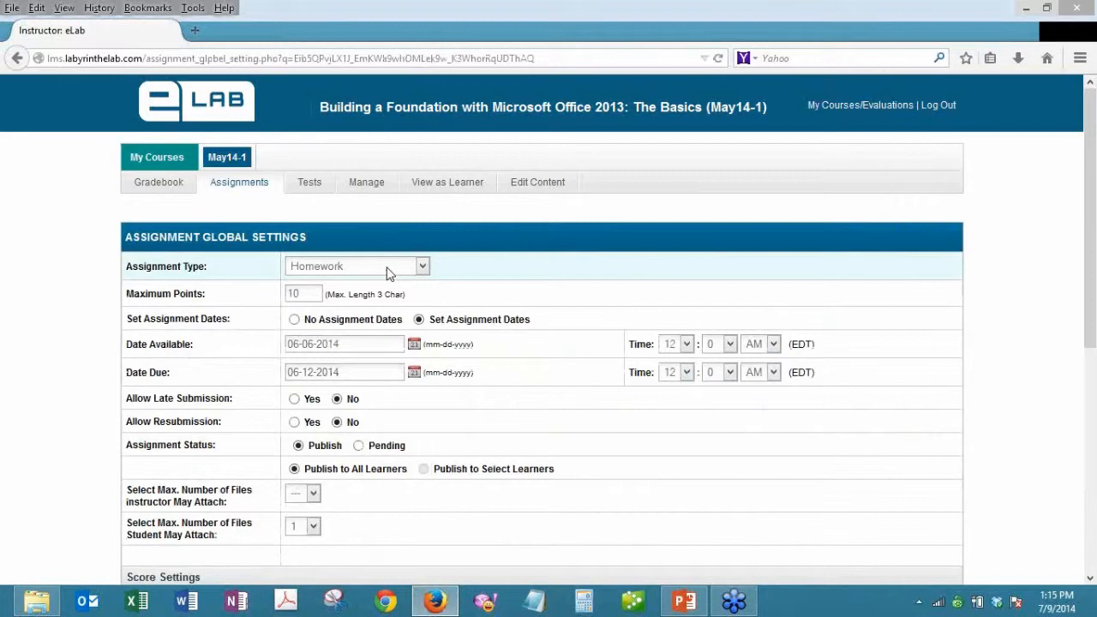
scroll(382, 249, down, 2)
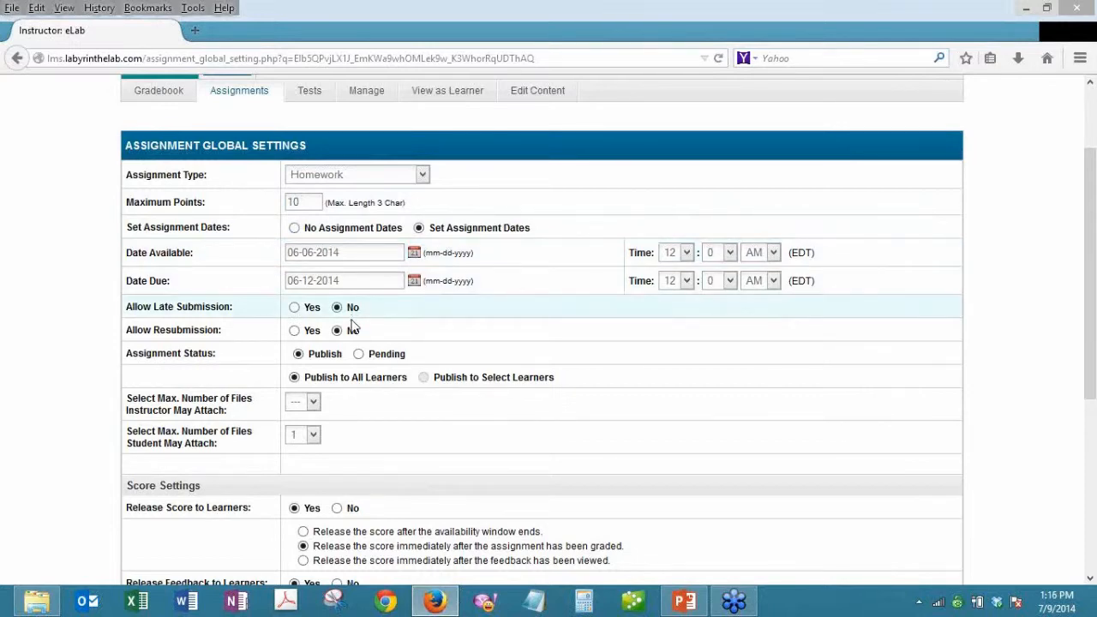
scroll(351, 329, down, 6)
scroll(352, 328, up, 3)
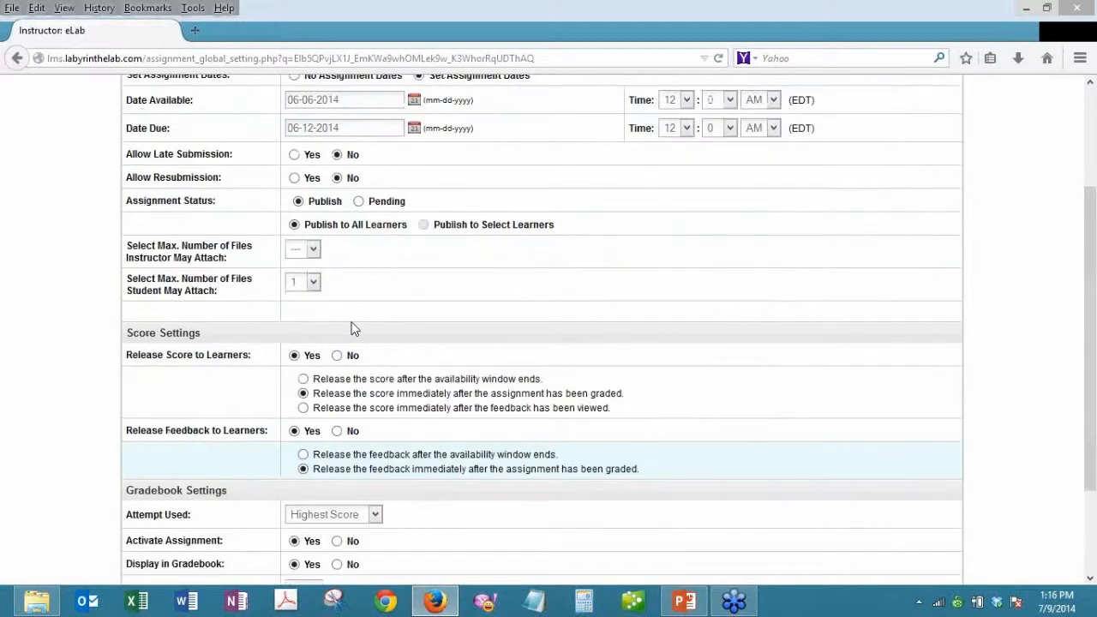
scroll(351, 329, up, 2)
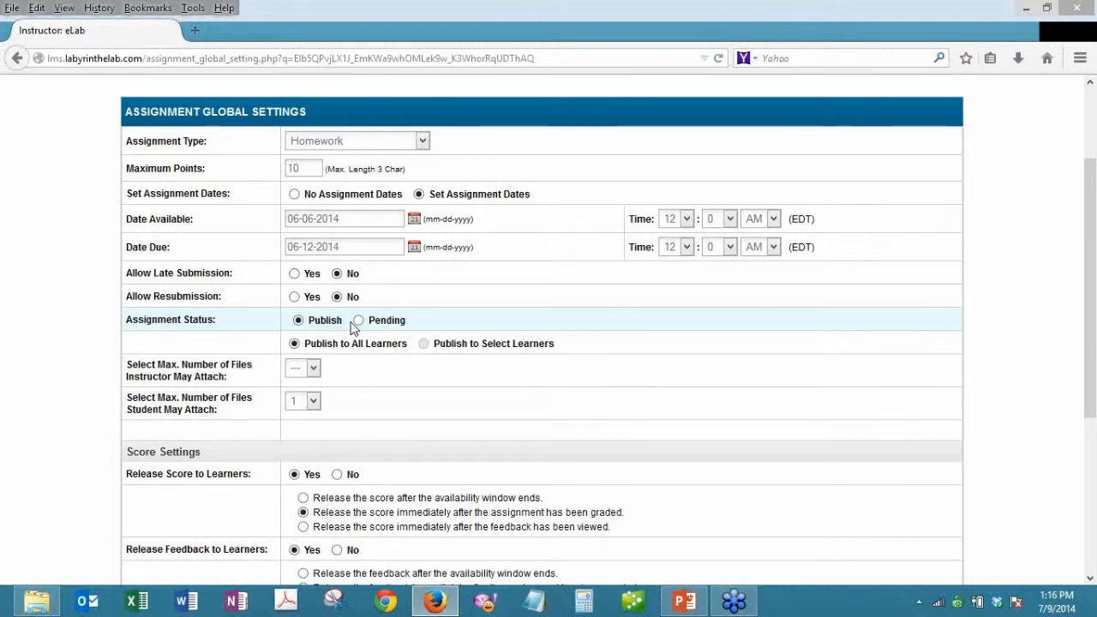
scroll(352, 328, down, 5)
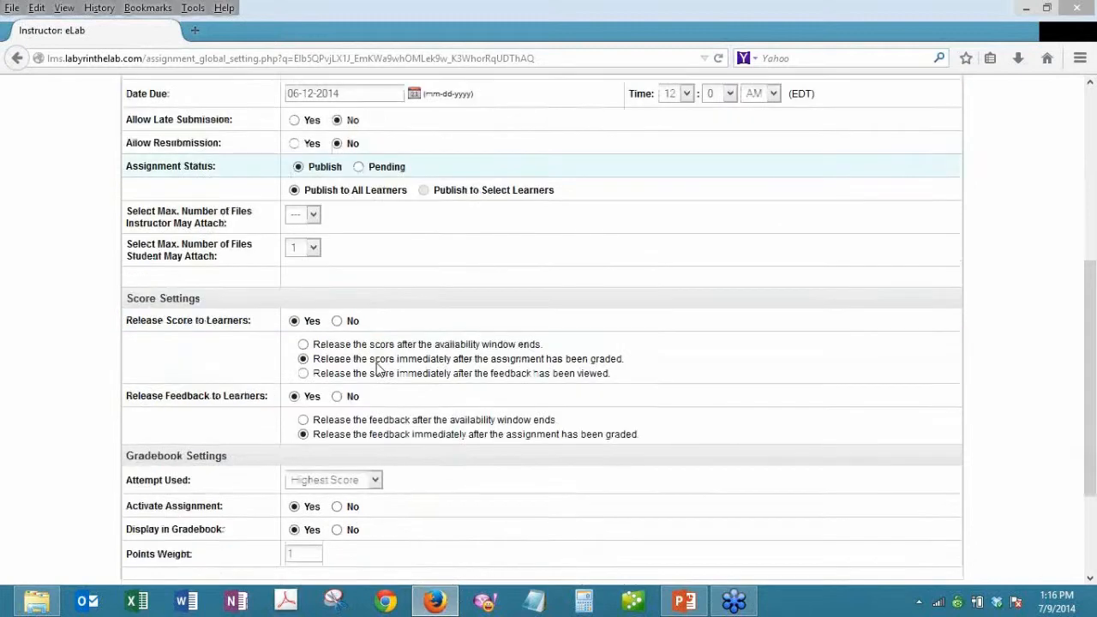
click(572, 496)
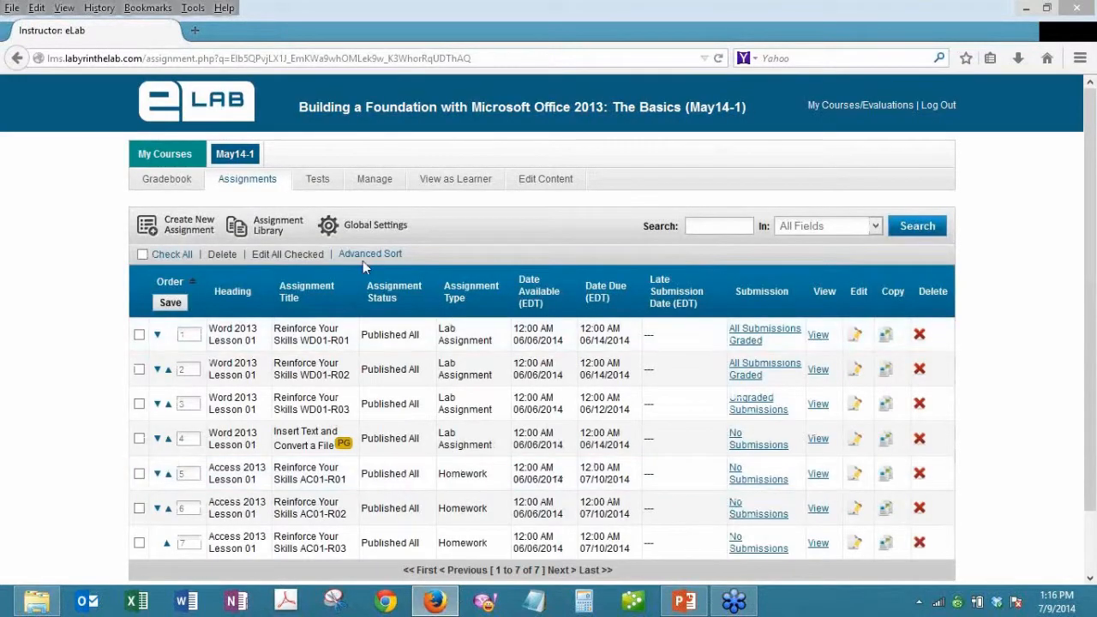
In the Assignment Library, select the Excel 2013 Lesson 01 assignments Reinforce Your Skills EX01-R01, EX01-R02 and EX01-R03
click(276, 226)
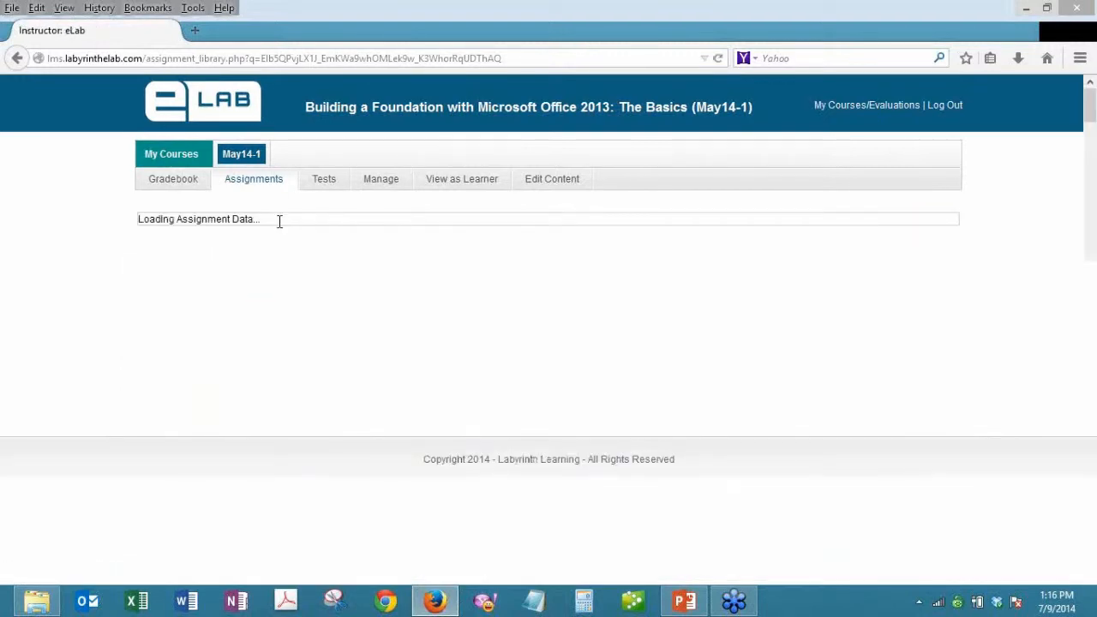
scroll(290, 403, down, 10)
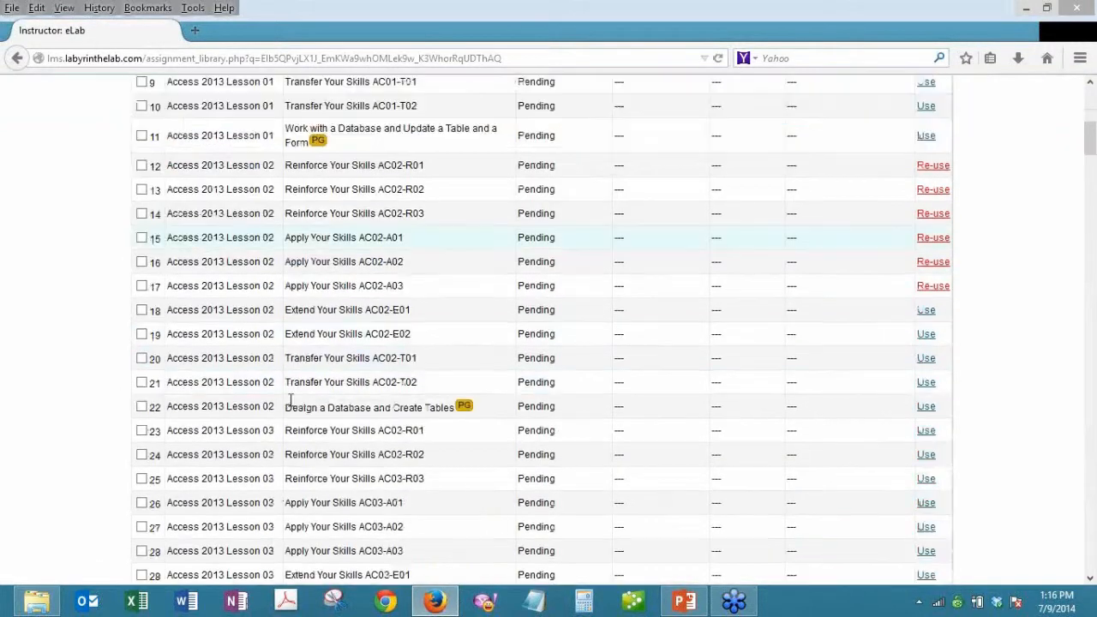
scroll(290, 399, down, 15)
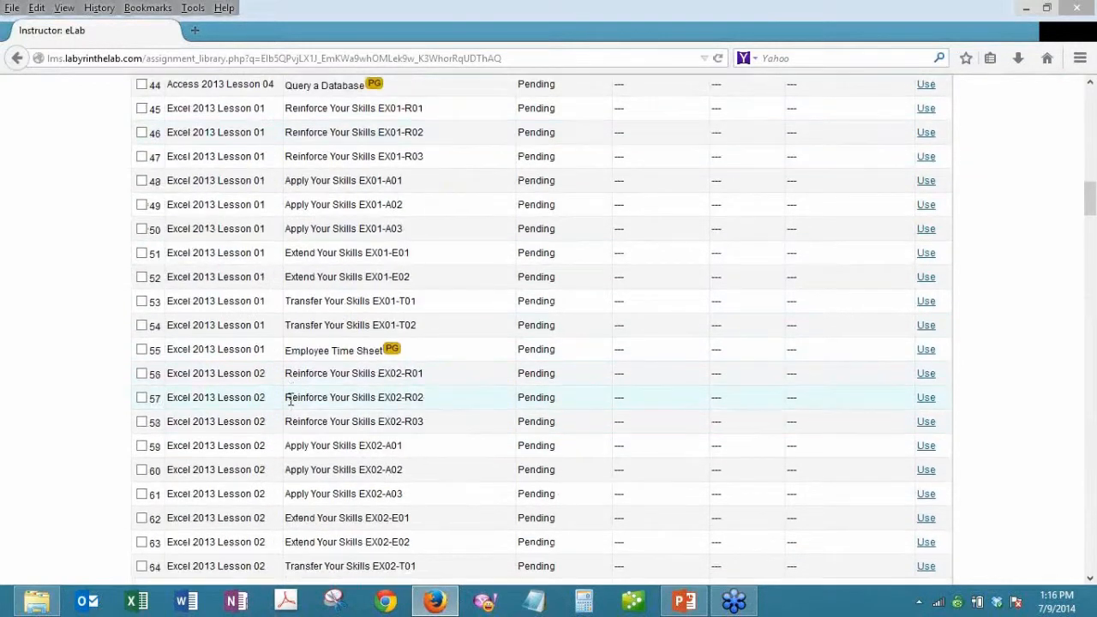
scroll(291, 403, up, 3)
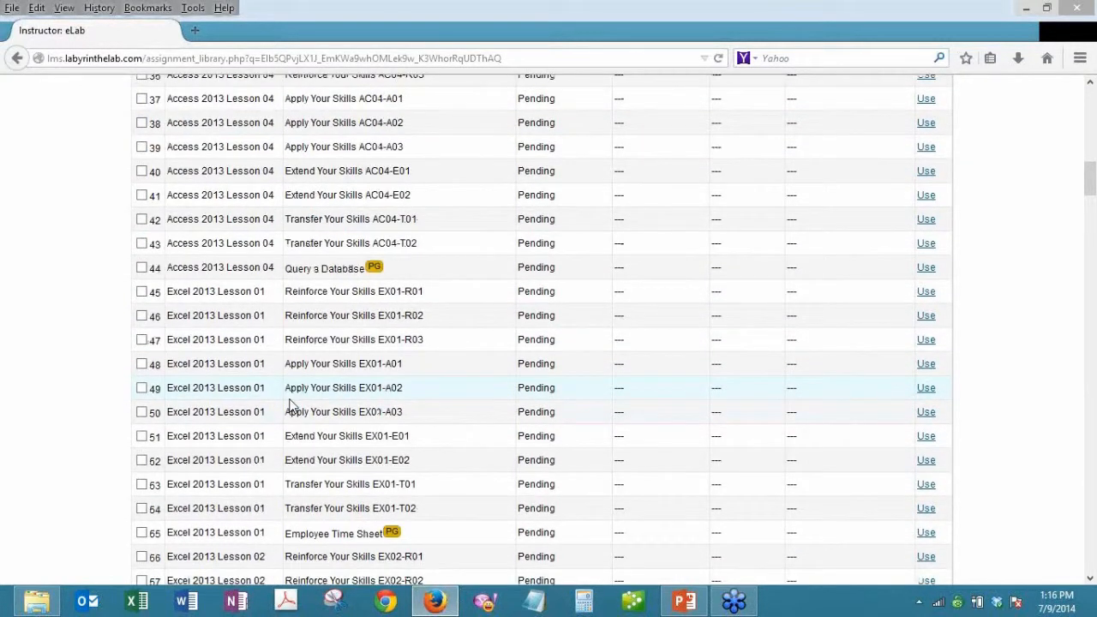
scroll(290, 407, up, 2)
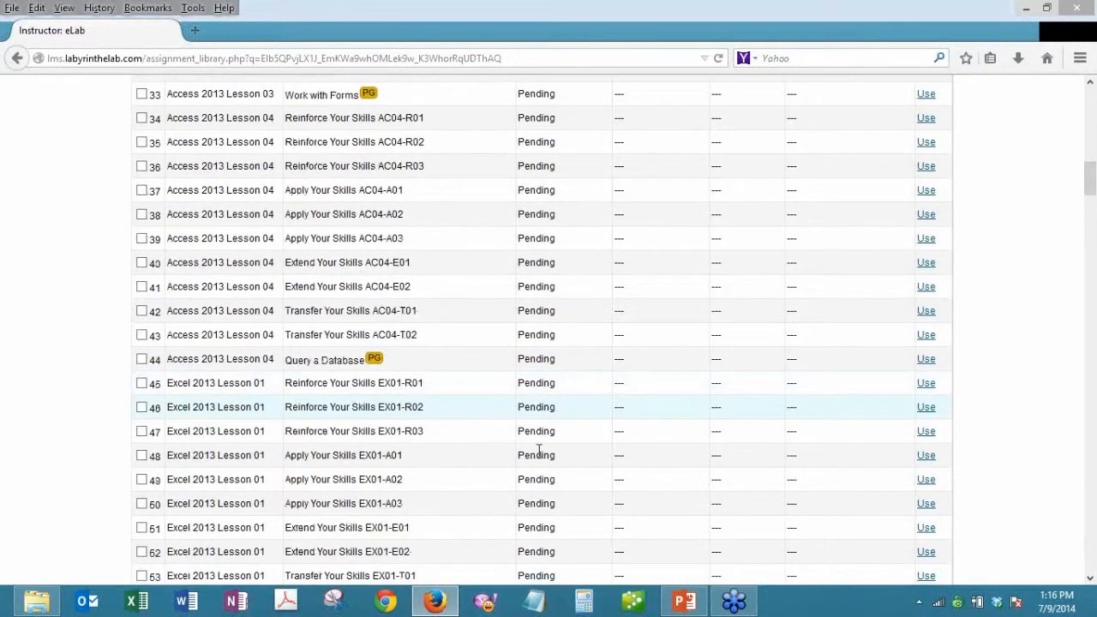
click(140, 384)
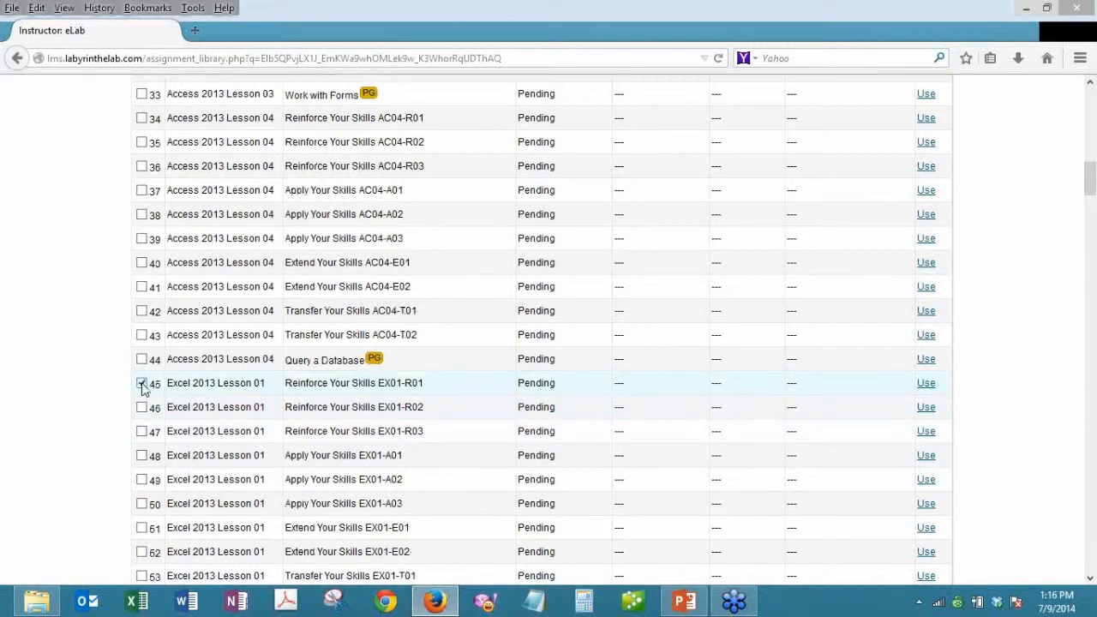
click(141, 409)
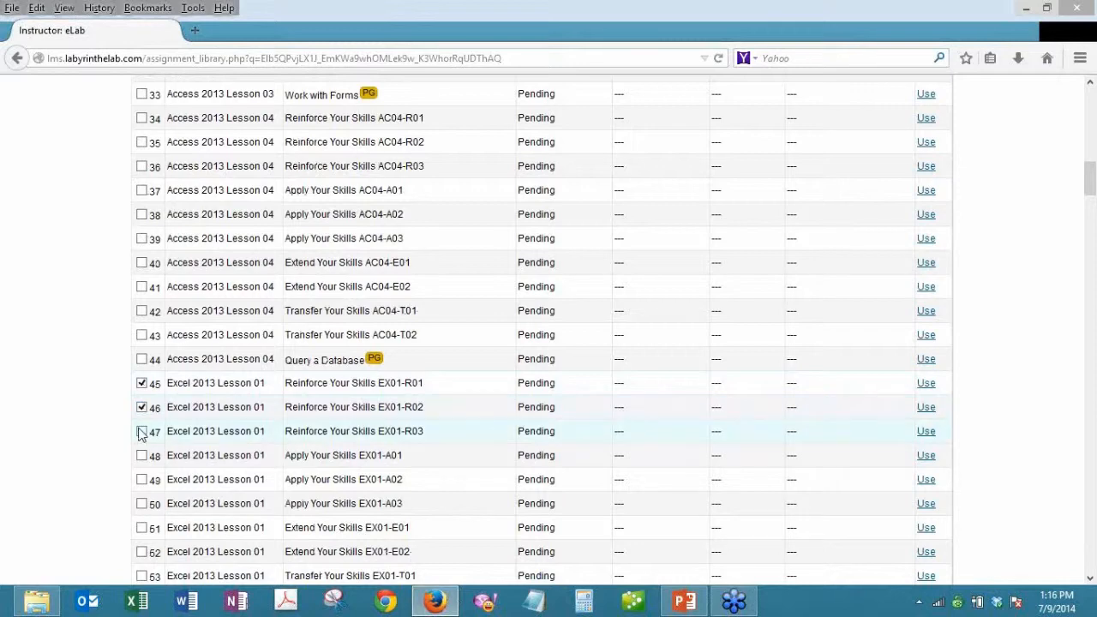
click(142, 432)
Use all checked assignments with the global settings applied and open them for editing, setting the library message not to show again
scroll(276, 443, up, 5)
scroll(276, 442, up, 10)
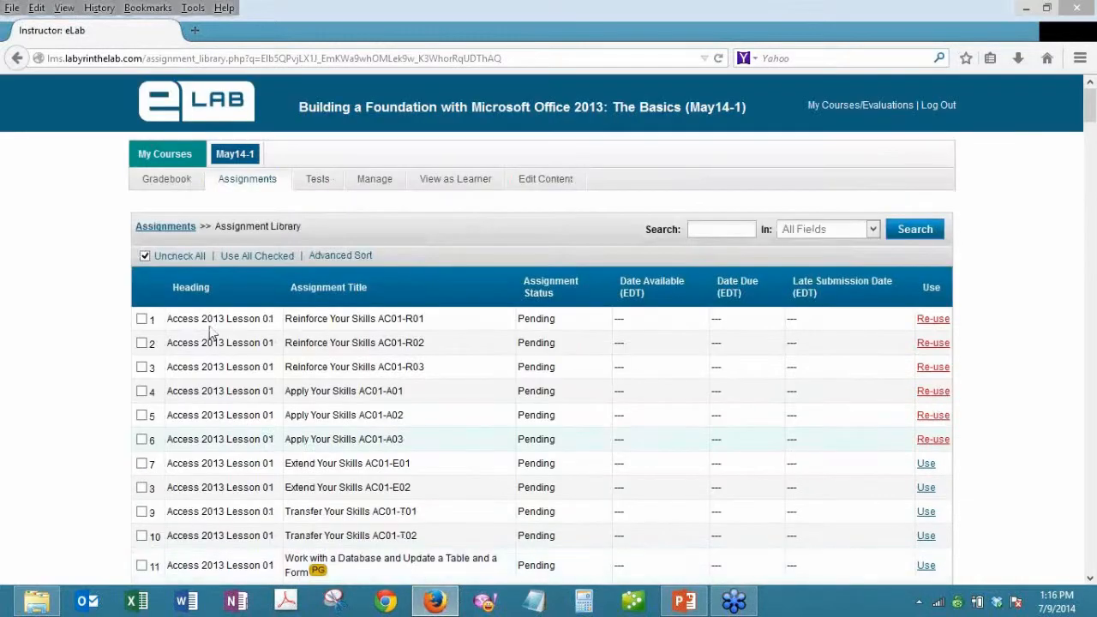
click(251, 257)
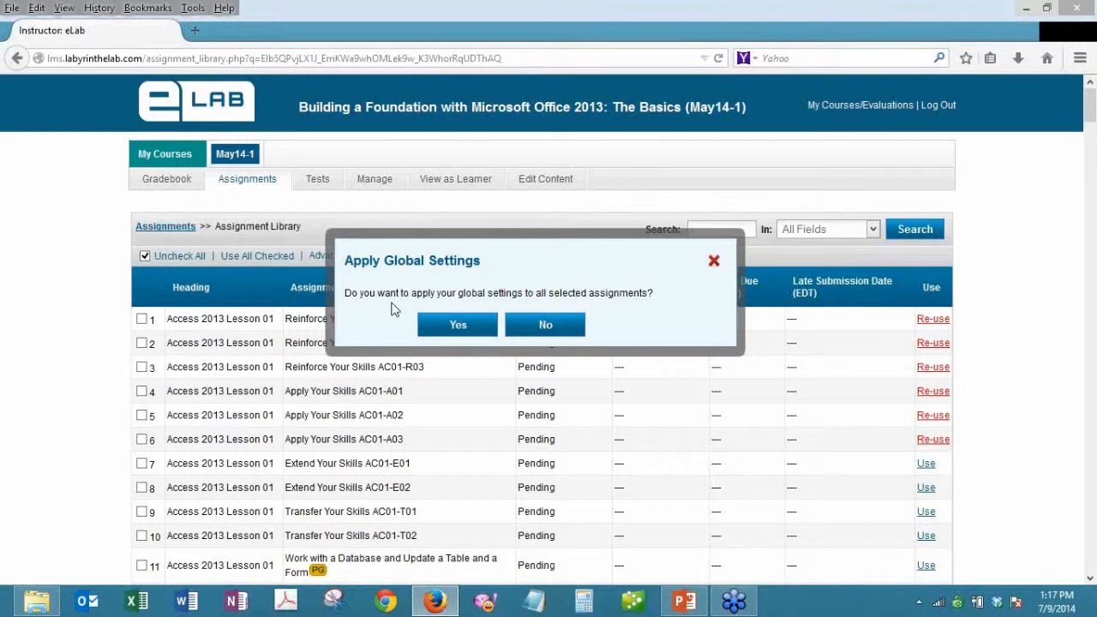
click(459, 332)
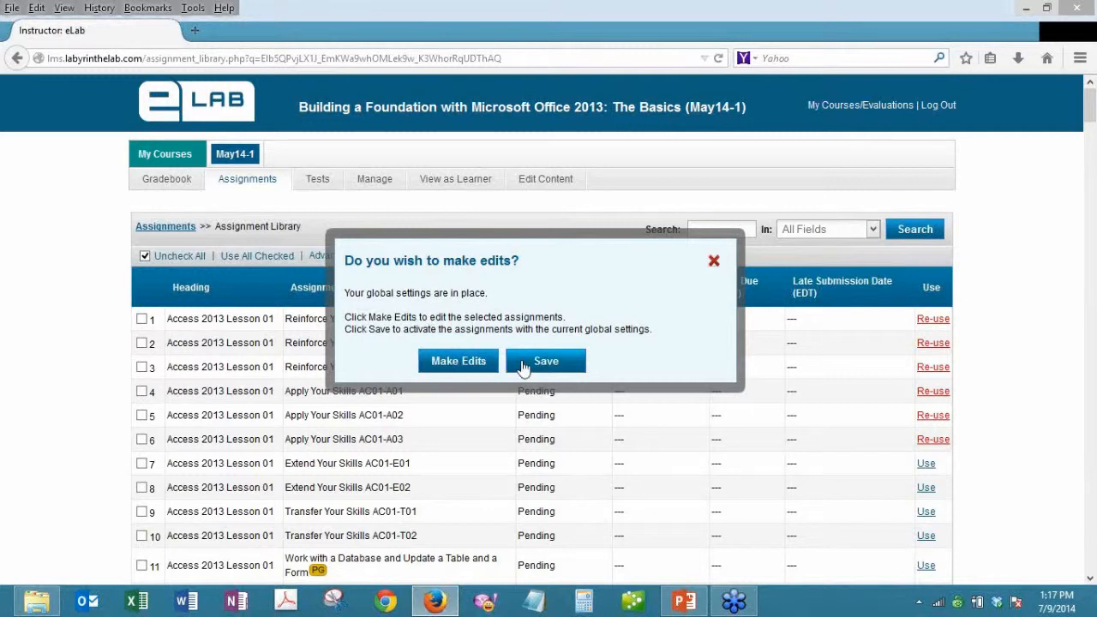
click(453, 361)
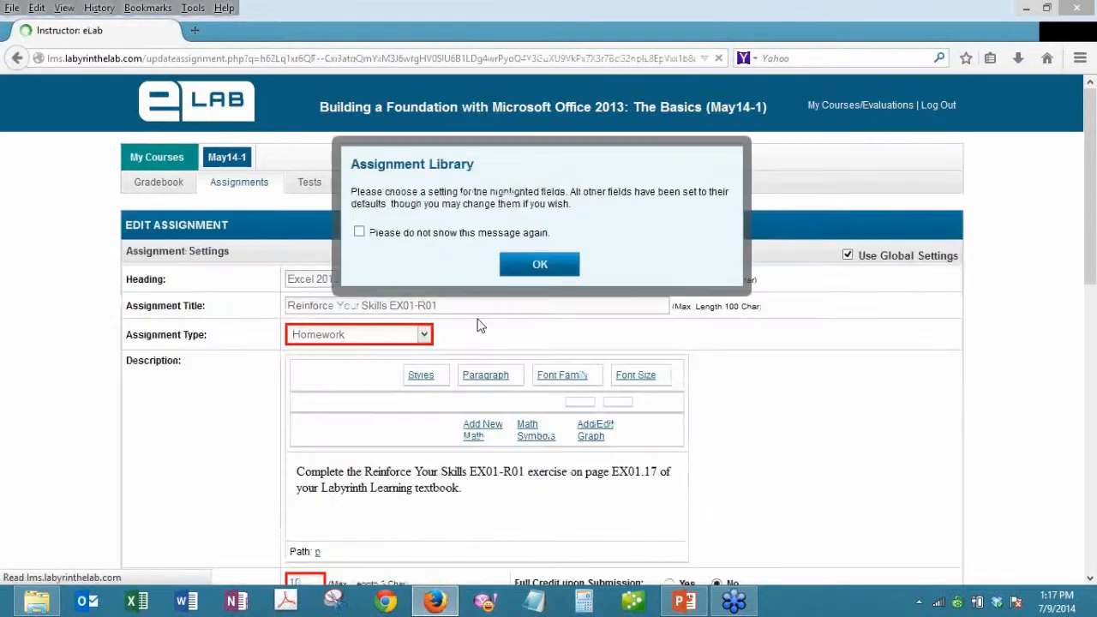
click(422, 234)
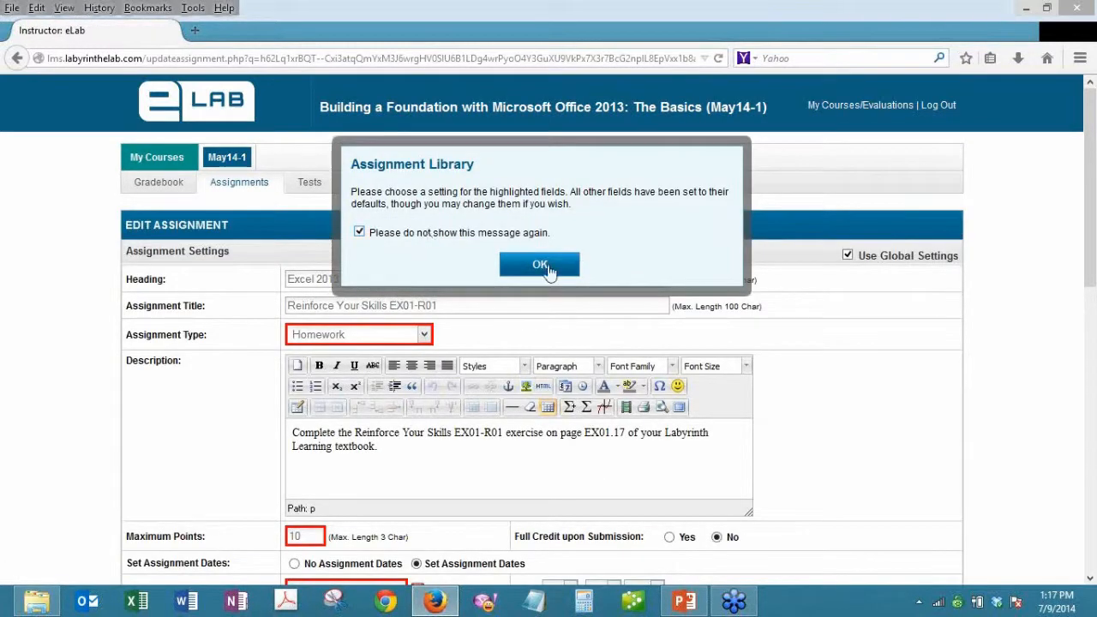
click(547, 267)
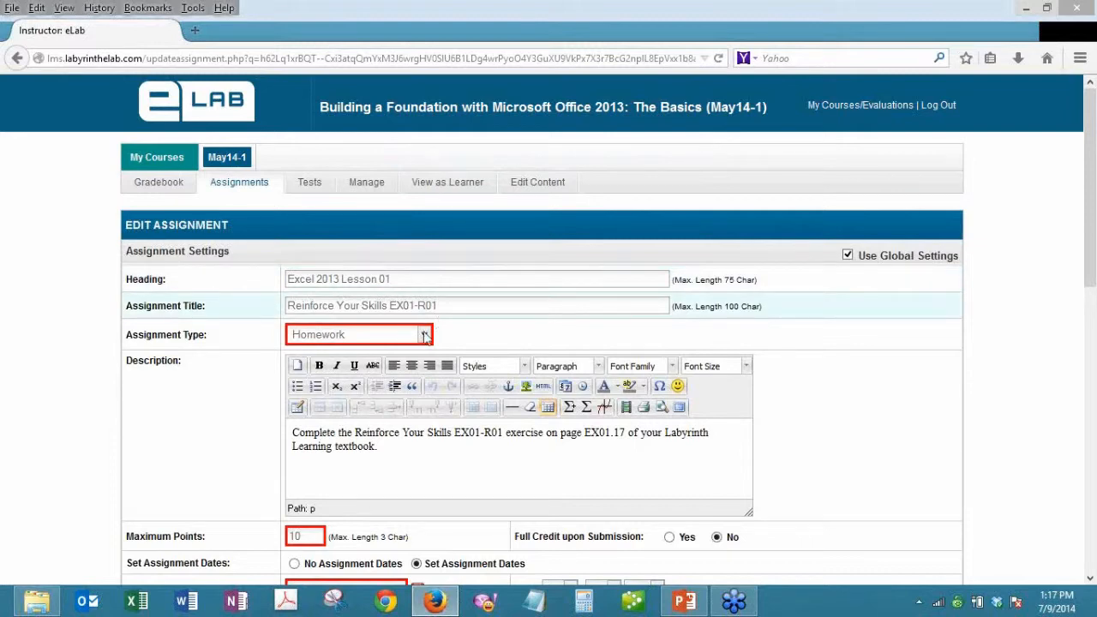
Set the due date of Reinforce Your Skills EX01-R01 to 06-17-2014 and save the assignment
scroll(422, 343, down, 1)
scroll(423, 345, down, 4)
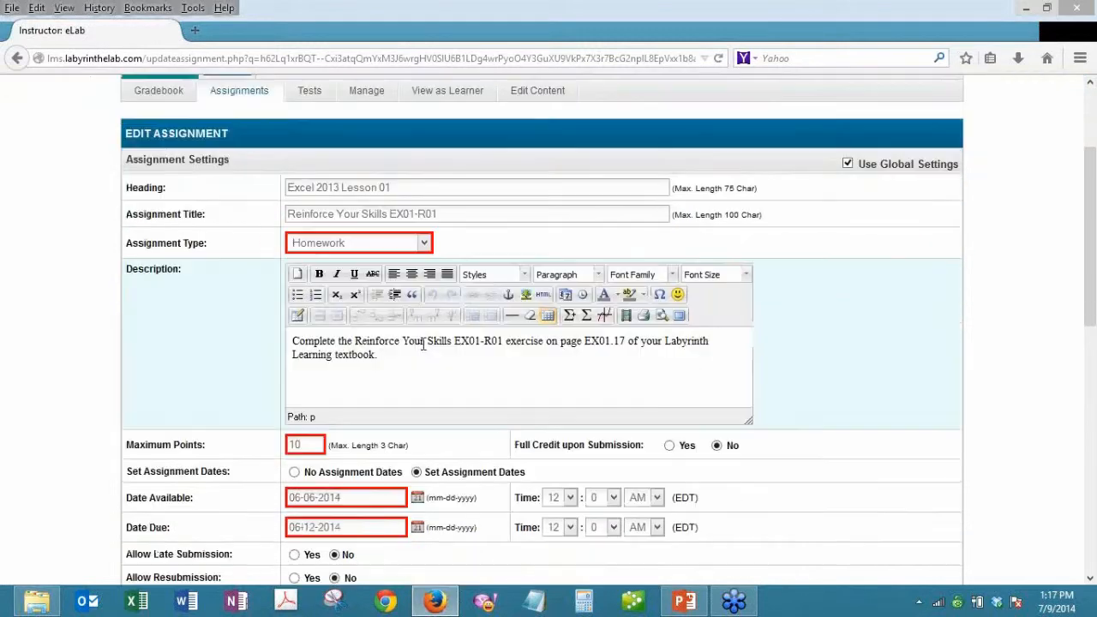
click(419, 438)
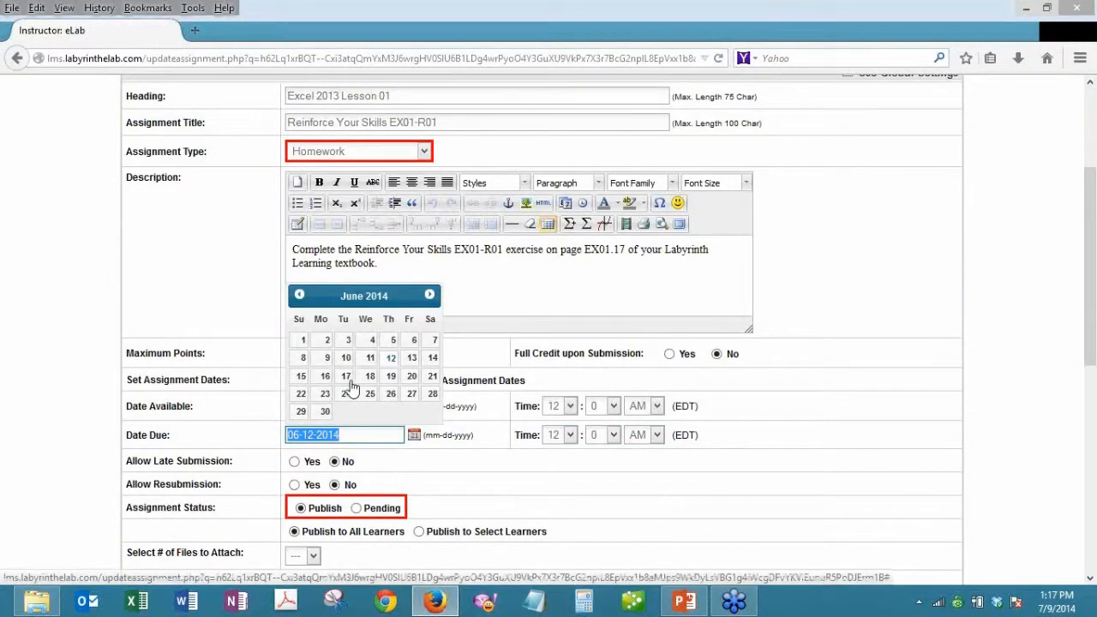
click(346, 375)
scroll(440, 502, down, 10)
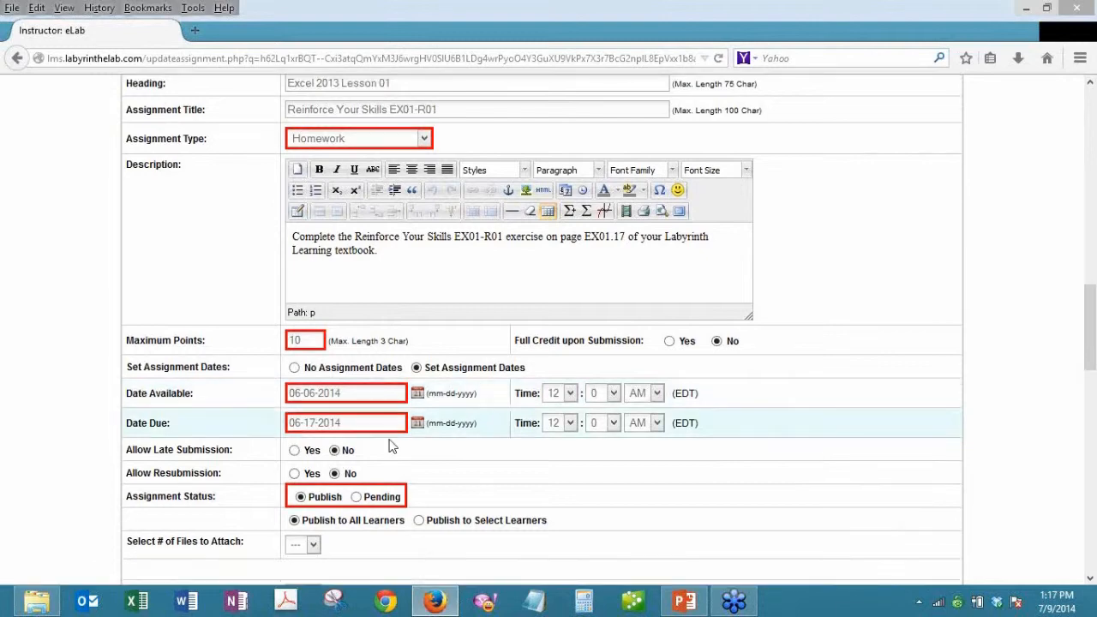
click(440, 497)
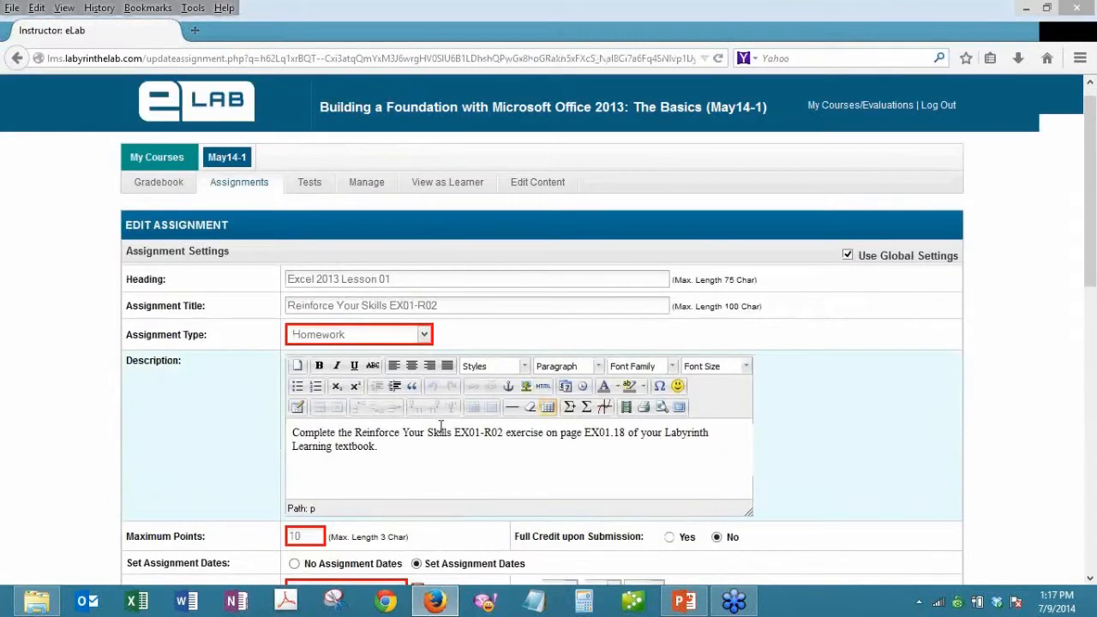
Set the due date of Reinforce Your Skills EX01-R02 to 06-24-2014 and save the assignment
scroll(438, 427, down, 3)
click(418, 437)
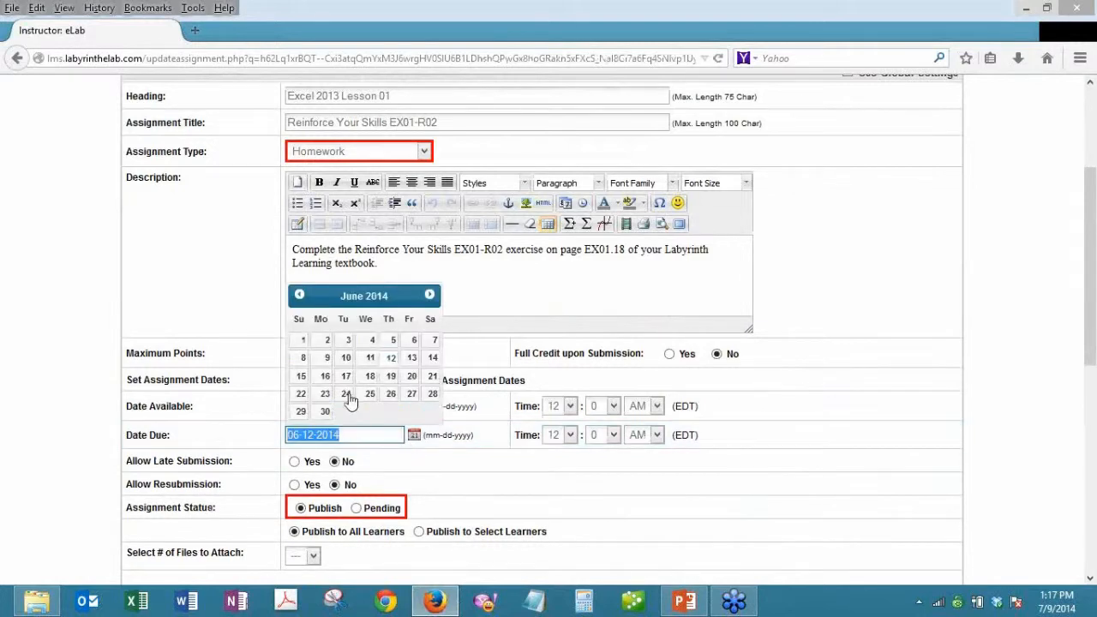
click(350, 392)
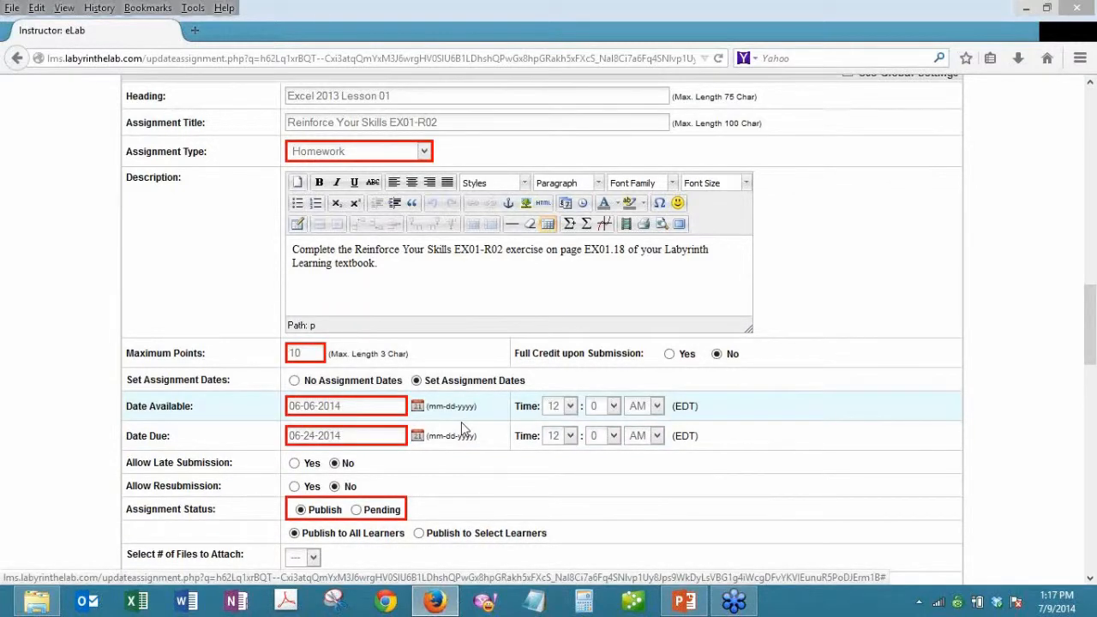
scroll(461, 422, down, 5)
click(444, 495)
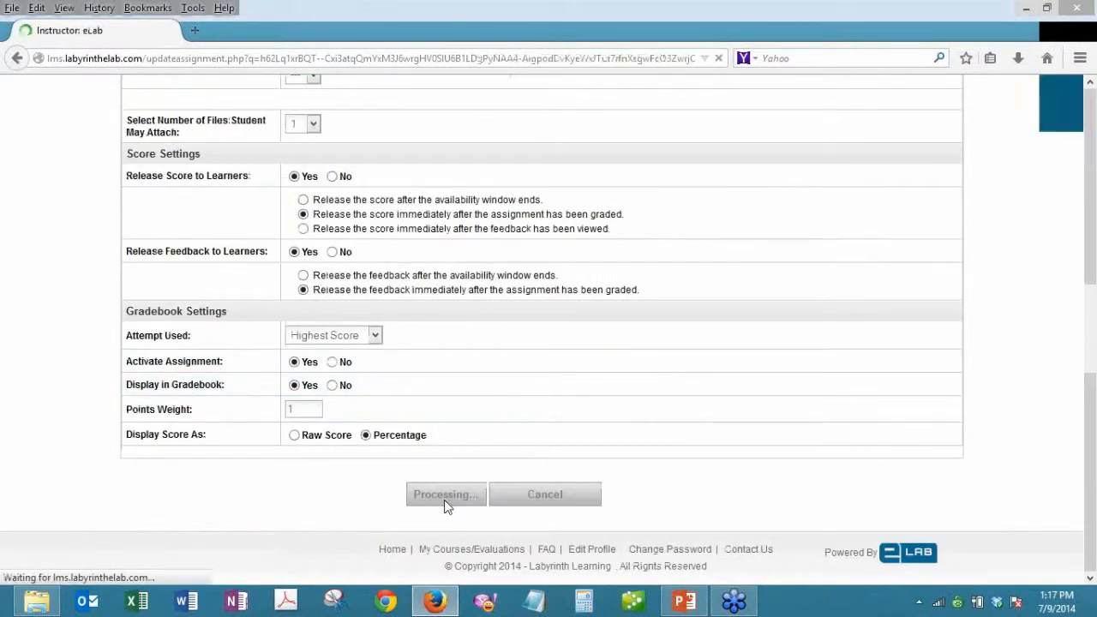
Set the due date of Reinforce Your Skills EX01-R03 to 06-27-2014 and save the assignment
scroll(428, 403, down, 3)
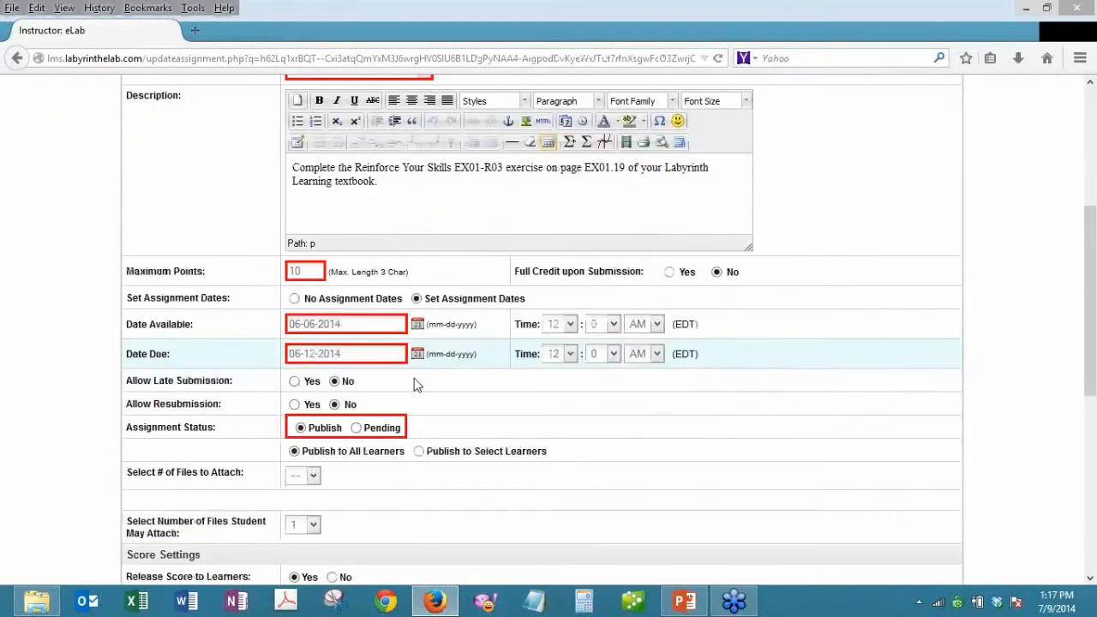
click(418, 346)
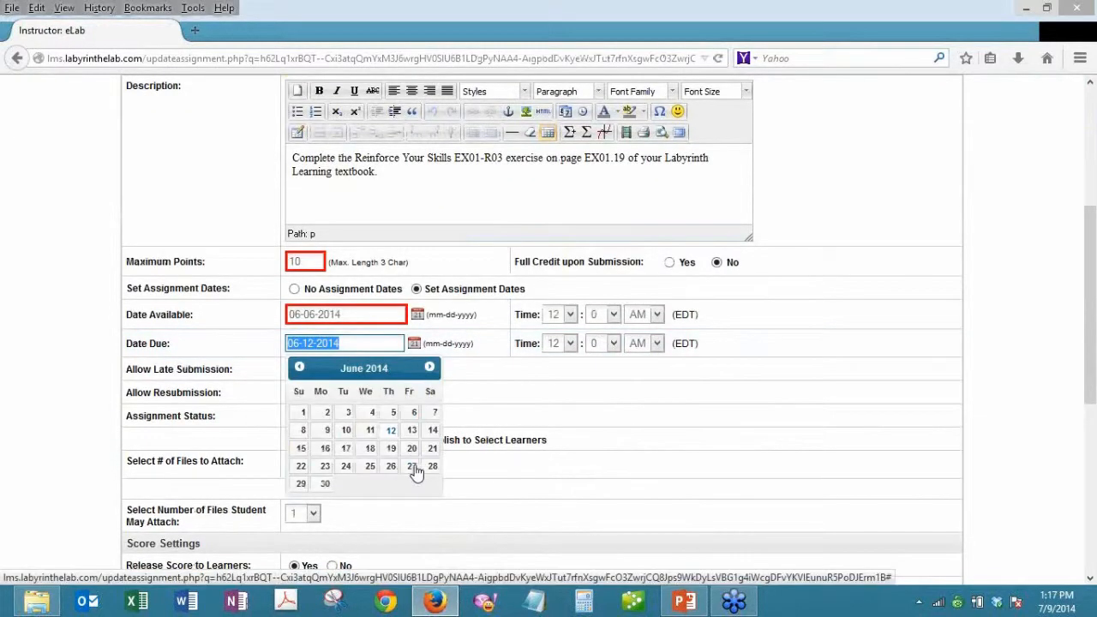
click(413, 466)
scroll(478, 417, down, 5)
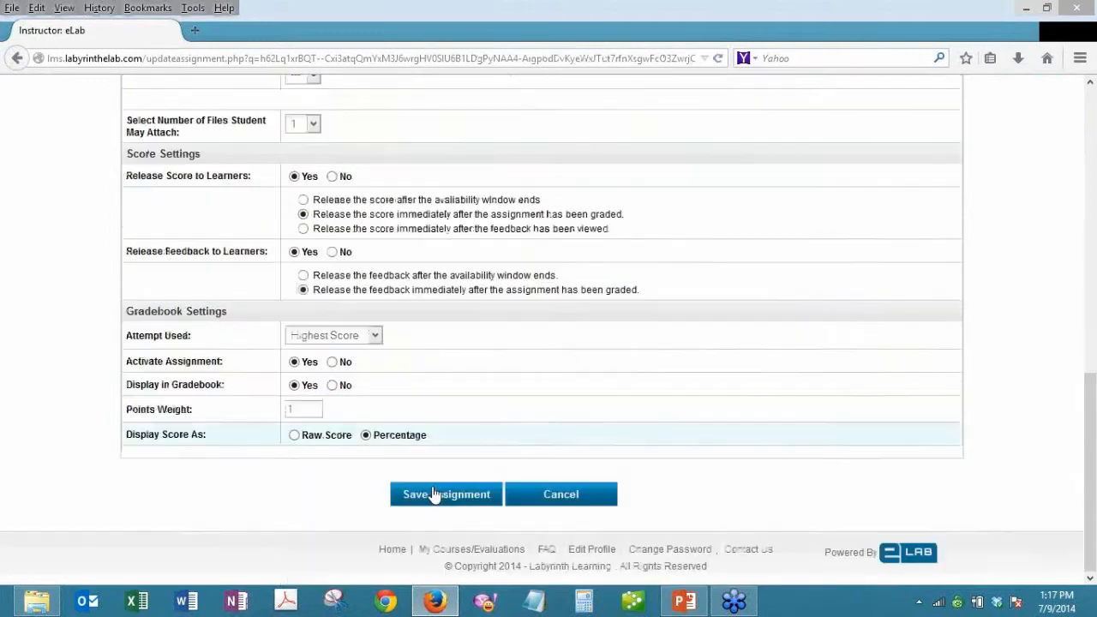
click(434, 495)
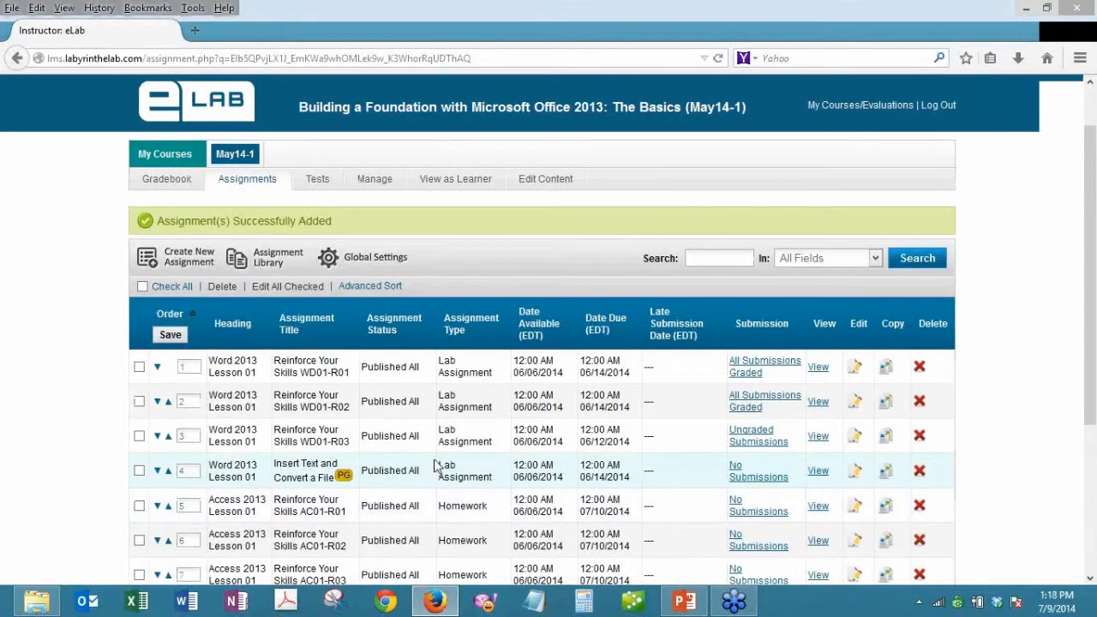
Check the Excel assignments in the course's assignment list, and reopen the assignment global settings
scroll(434, 466, down, 4)
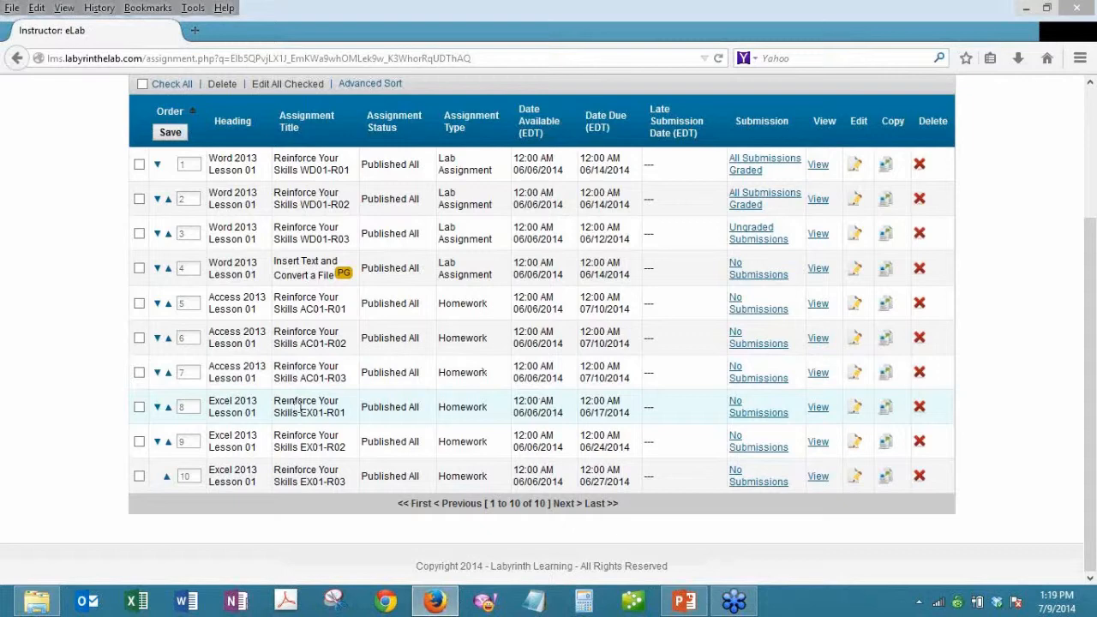
scroll(343, 252, up, 4)
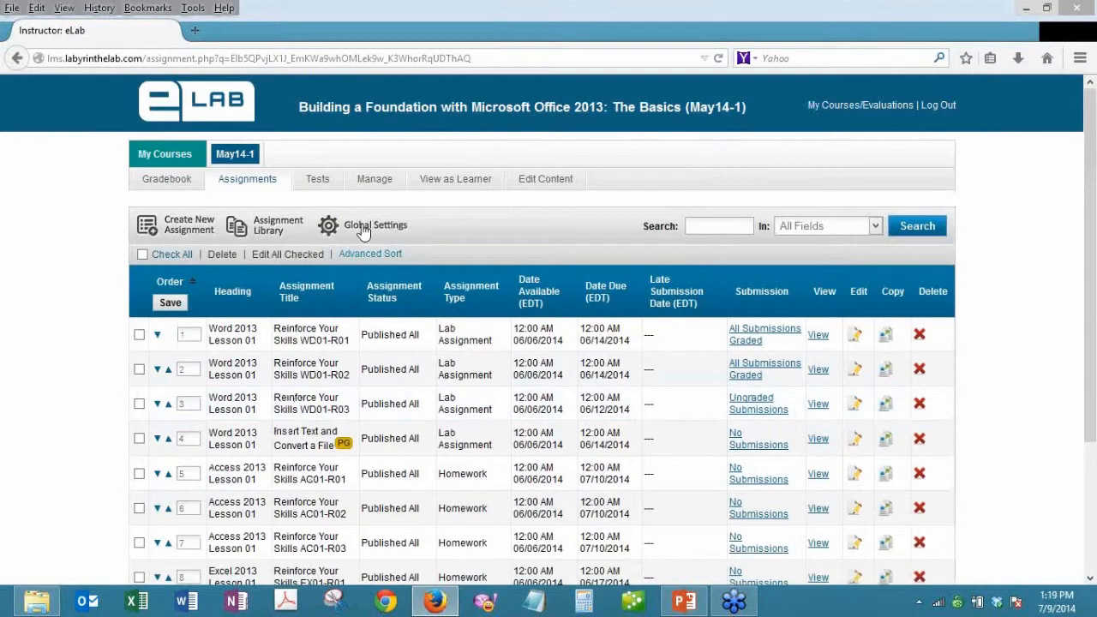
click(363, 229)
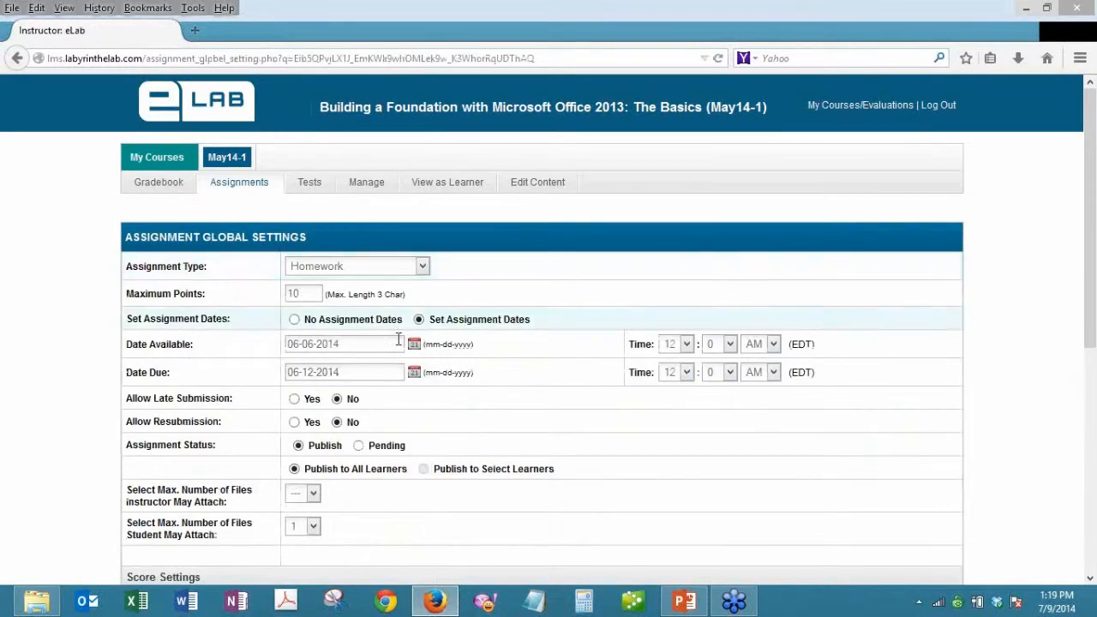
Set the assignment type in the global settings to Lab Assignment and save the settings
click(422, 267)
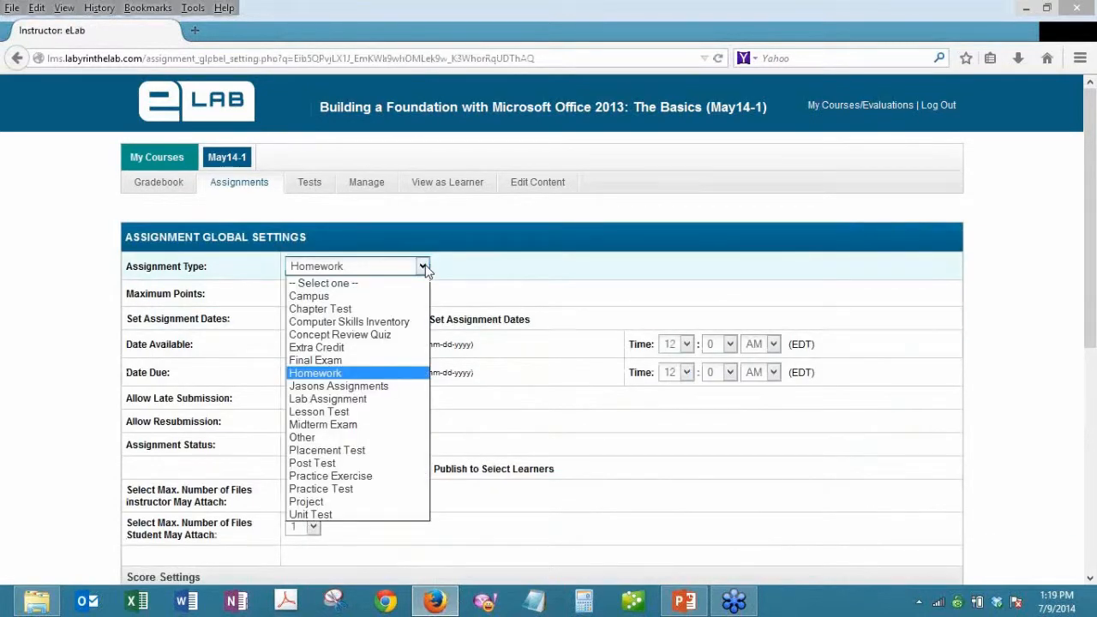
click(347, 401)
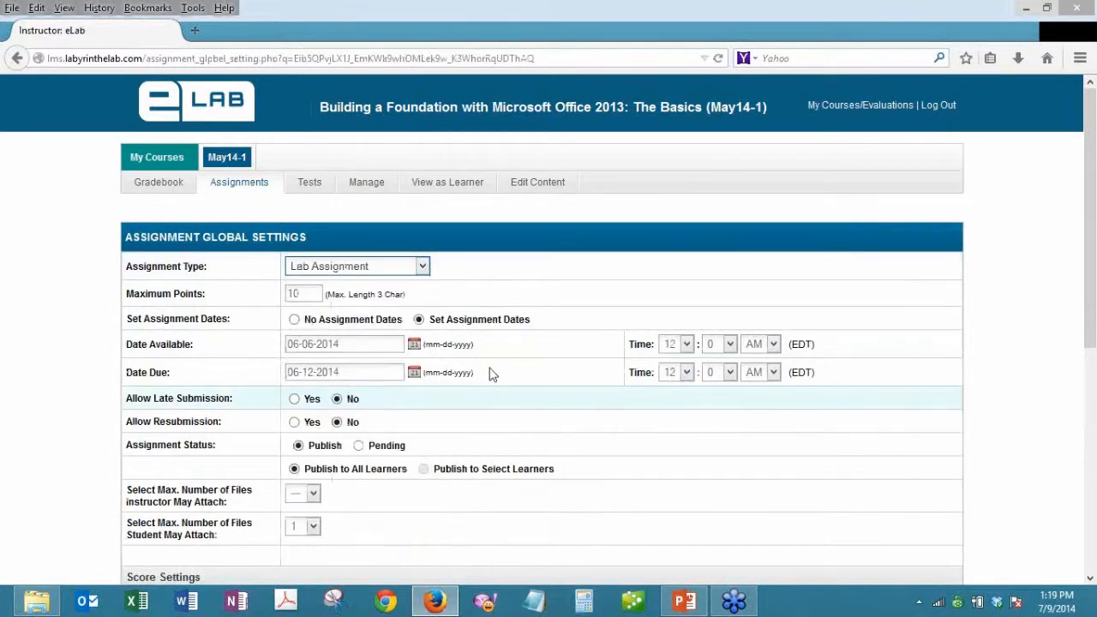
scroll(497, 382, down, 5)
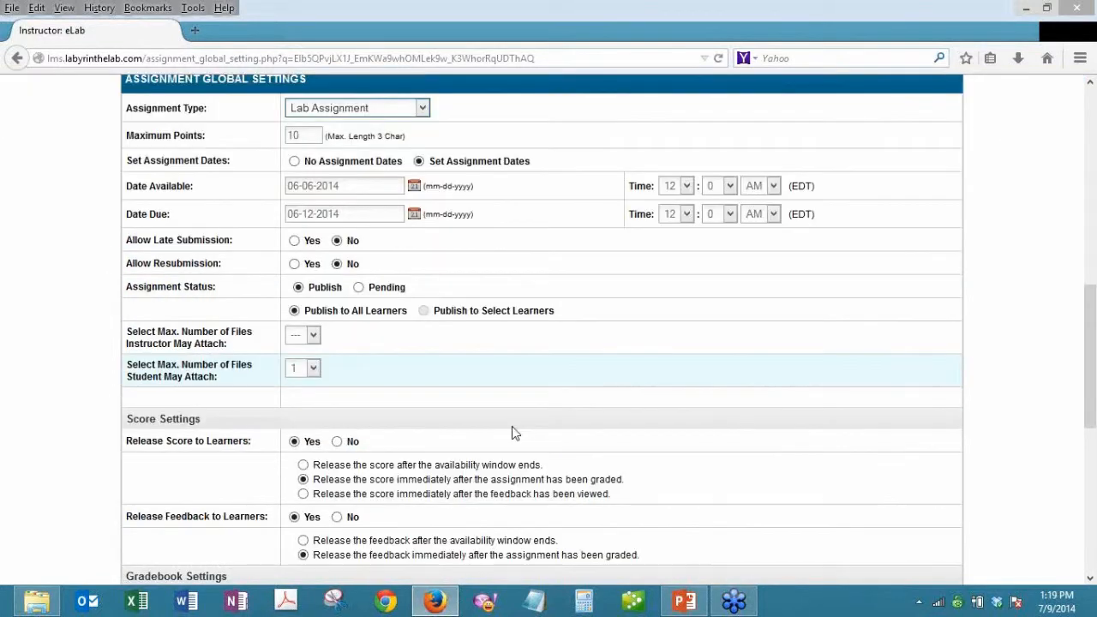
click(433, 497)
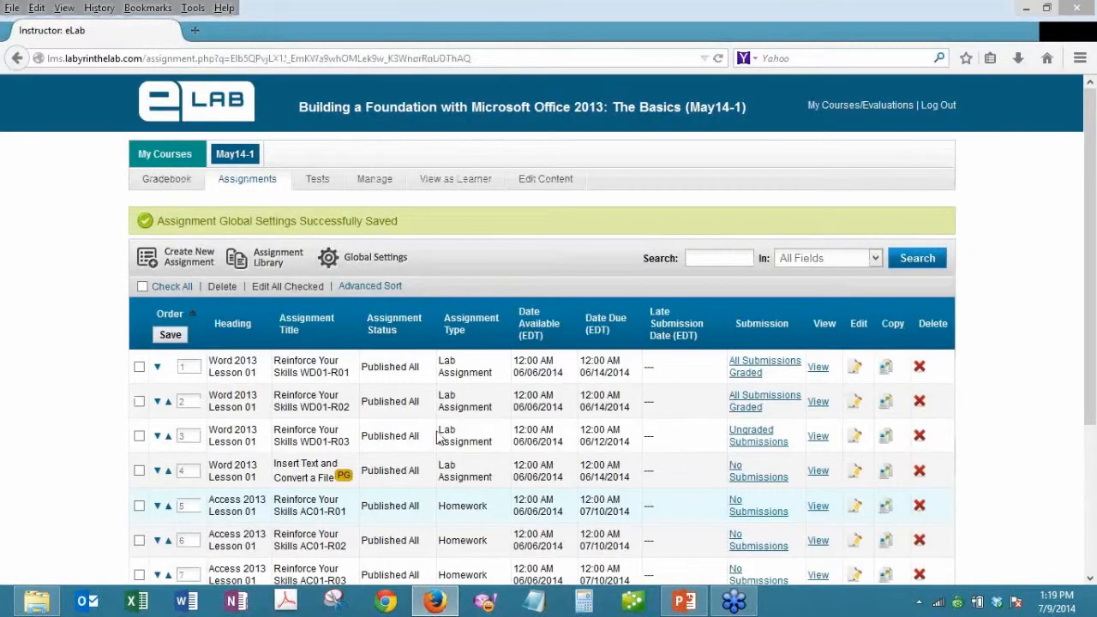
Review the course's assignment list down to the Excel 2013 Lesson 01 entries, and open the Assignment Library
scroll(439, 437, down, 5)
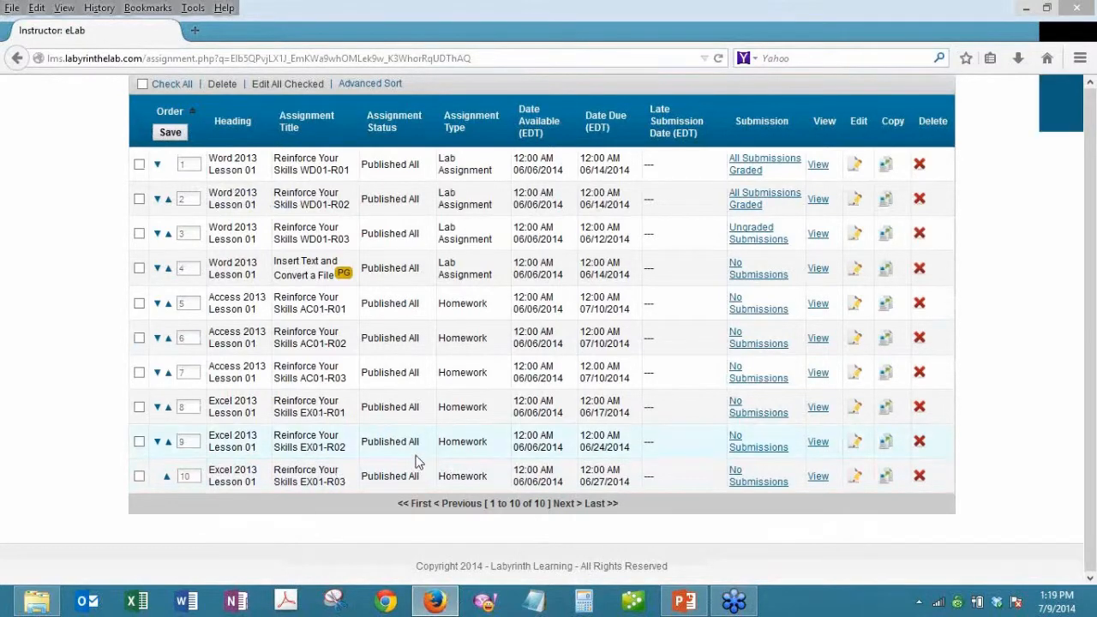
scroll(394, 437, up, 3)
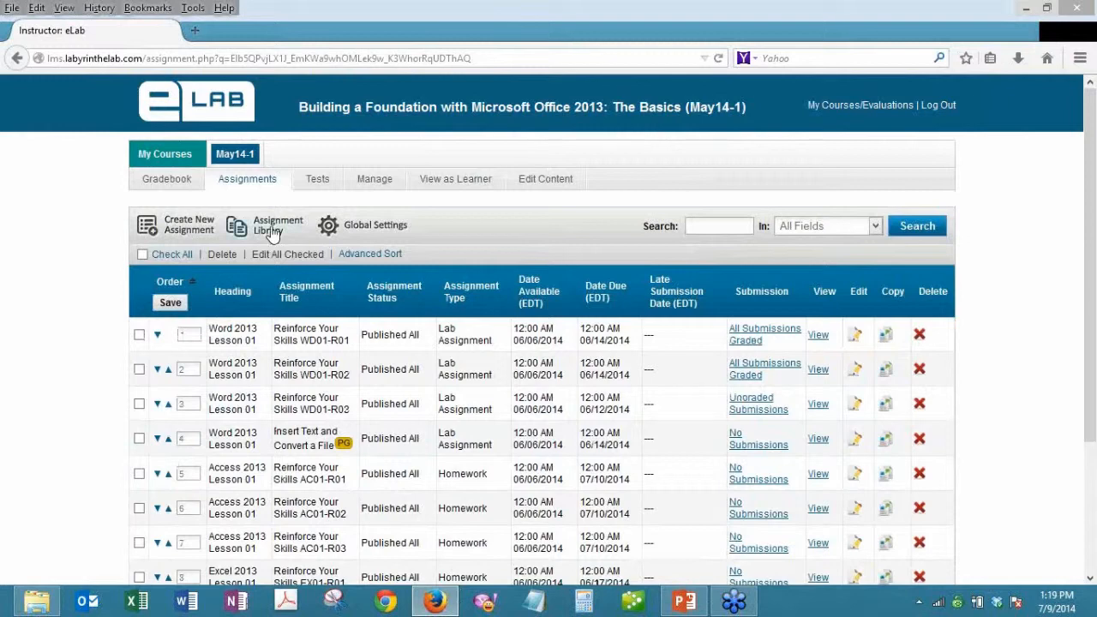
click(271, 227)
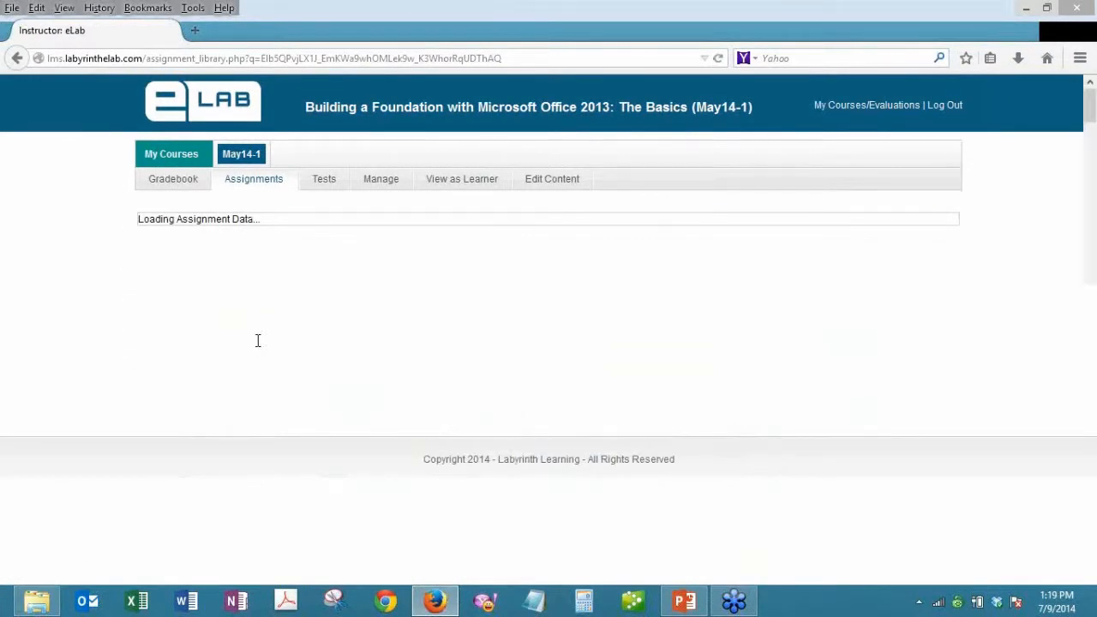
Select the Access 2013 Lesson 02 assignments Apply Your Skills AC02-A01, AC02-A02 and AC02-A03 in the library
scroll(257, 343, down, 2)
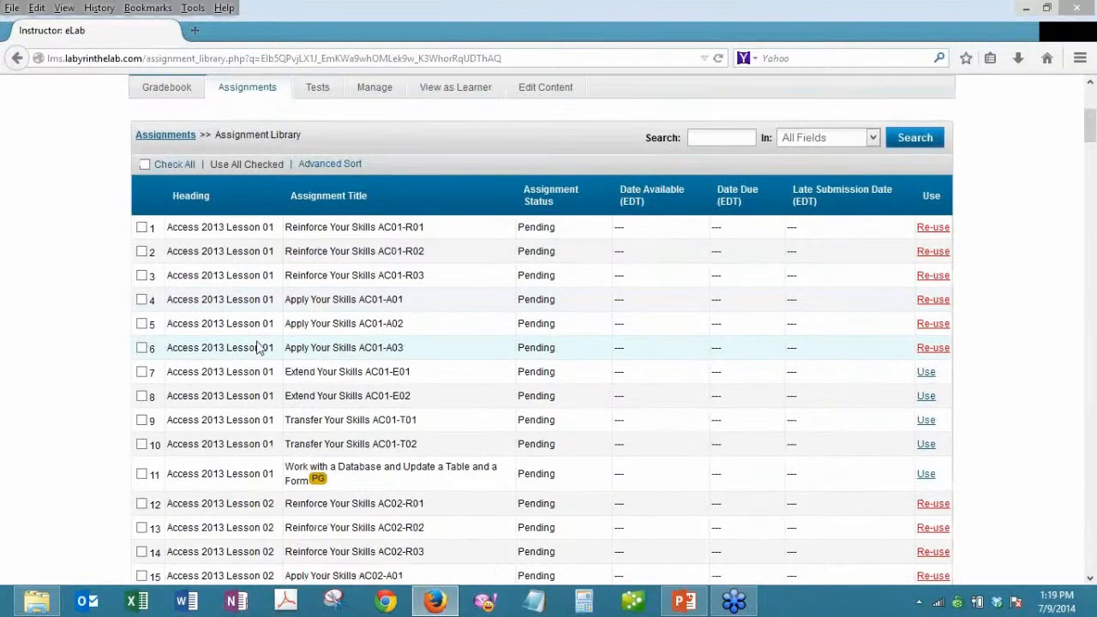
scroll(257, 347, down, 10)
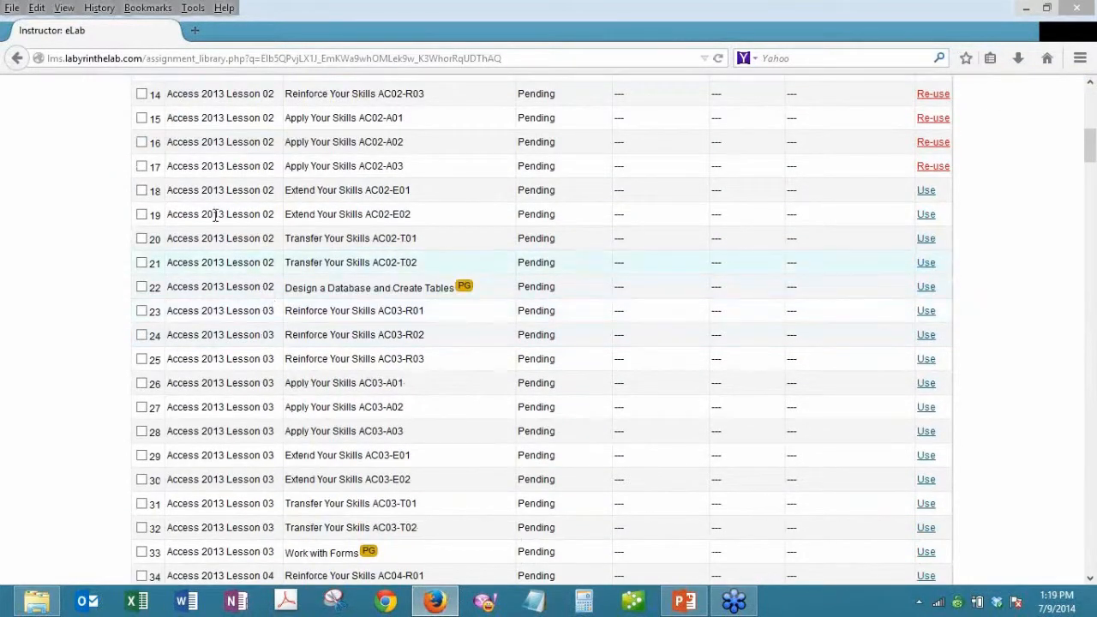
click(142, 117)
click(142, 141)
click(142, 165)
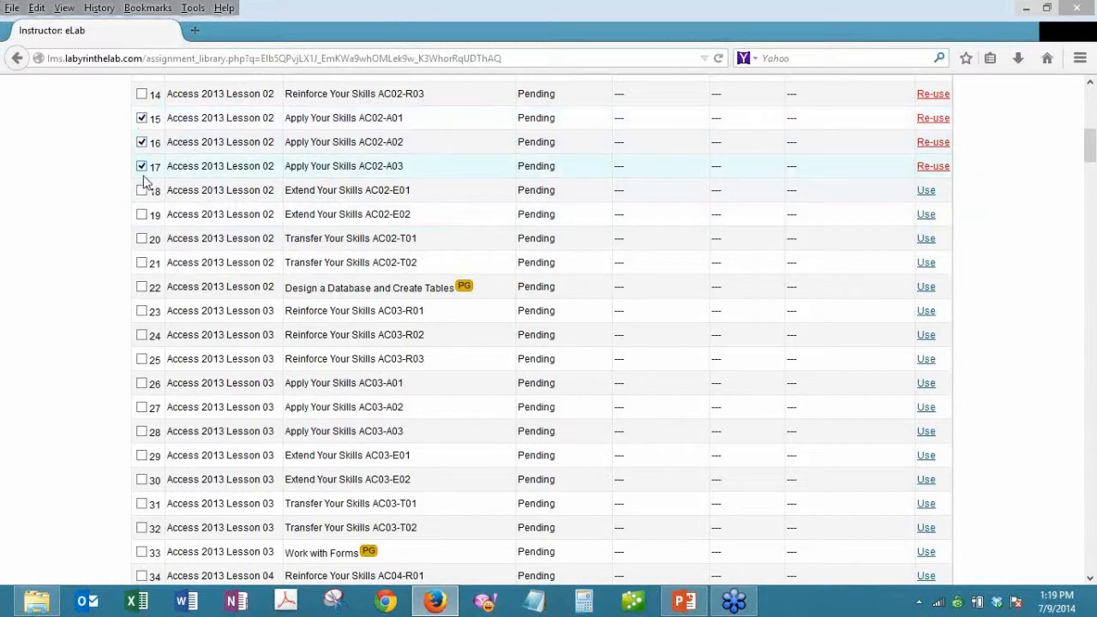
Review the checked Access 2013 Lesson 02 assignments and clear the selection of all assignments in the library
scroll(417, 316, up, 10)
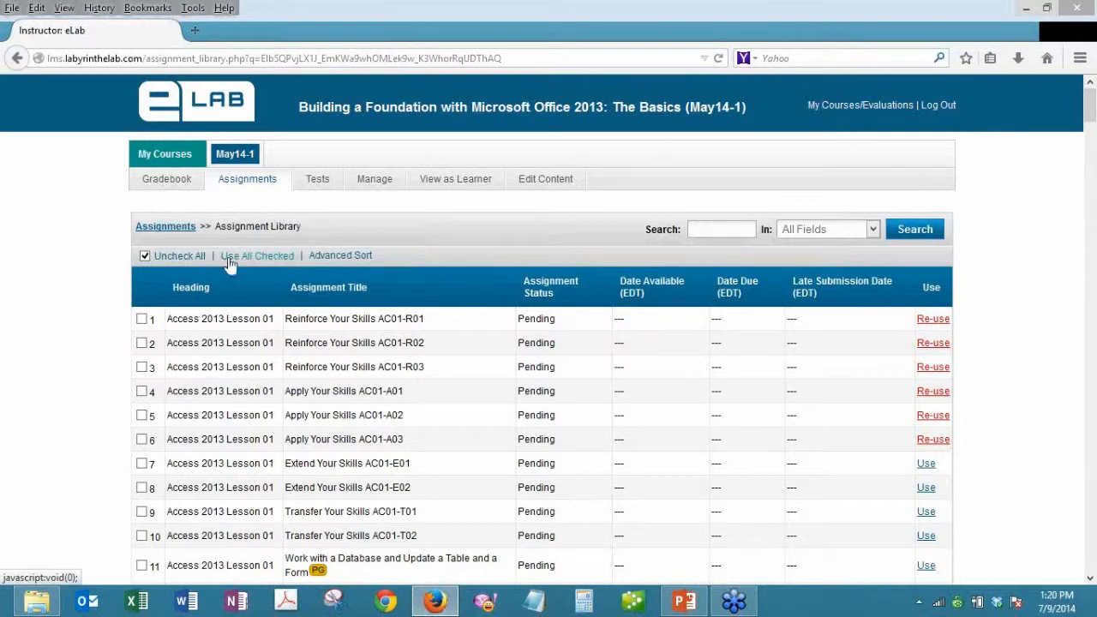
scroll(308, 304, down, 10)
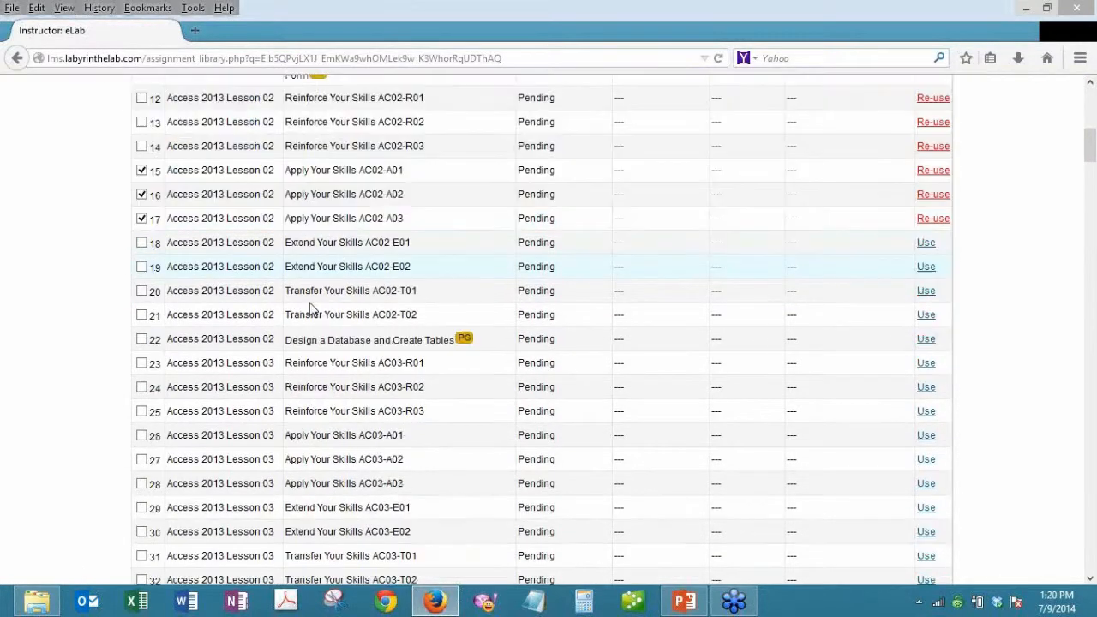
scroll(312, 306, up, 10)
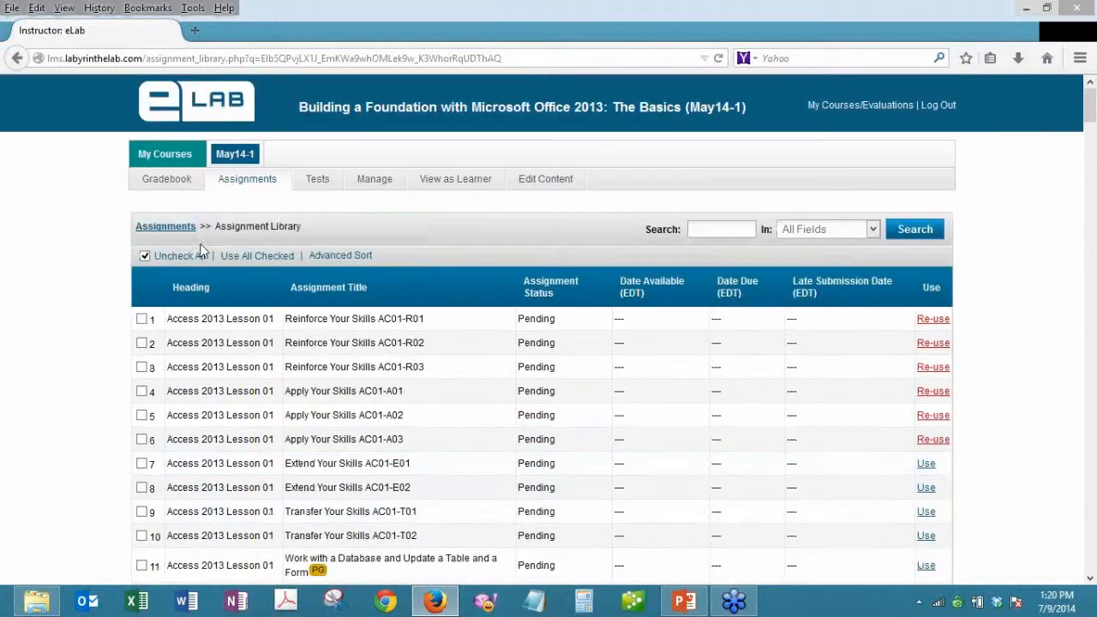
click(144, 256)
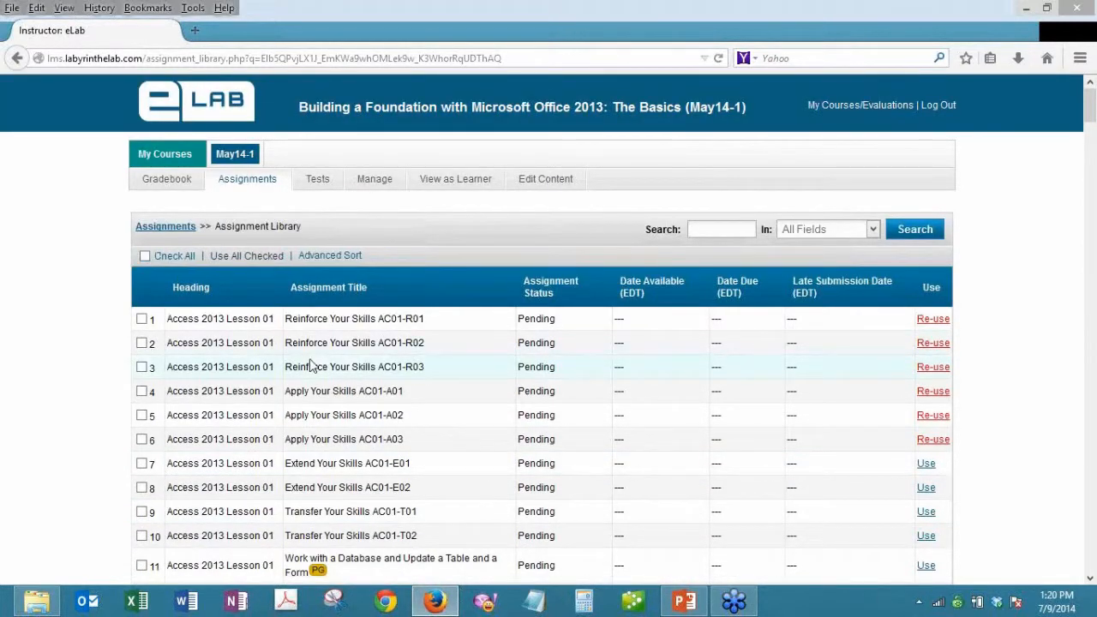
scroll(311, 366, down, 5)
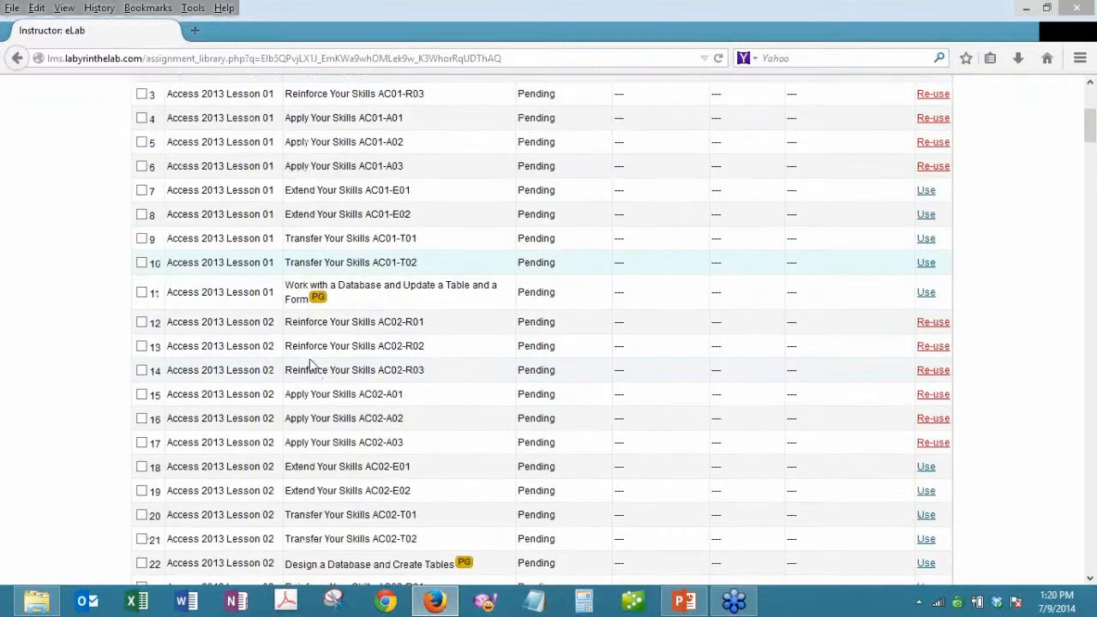
scroll(311, 366, down, 2)
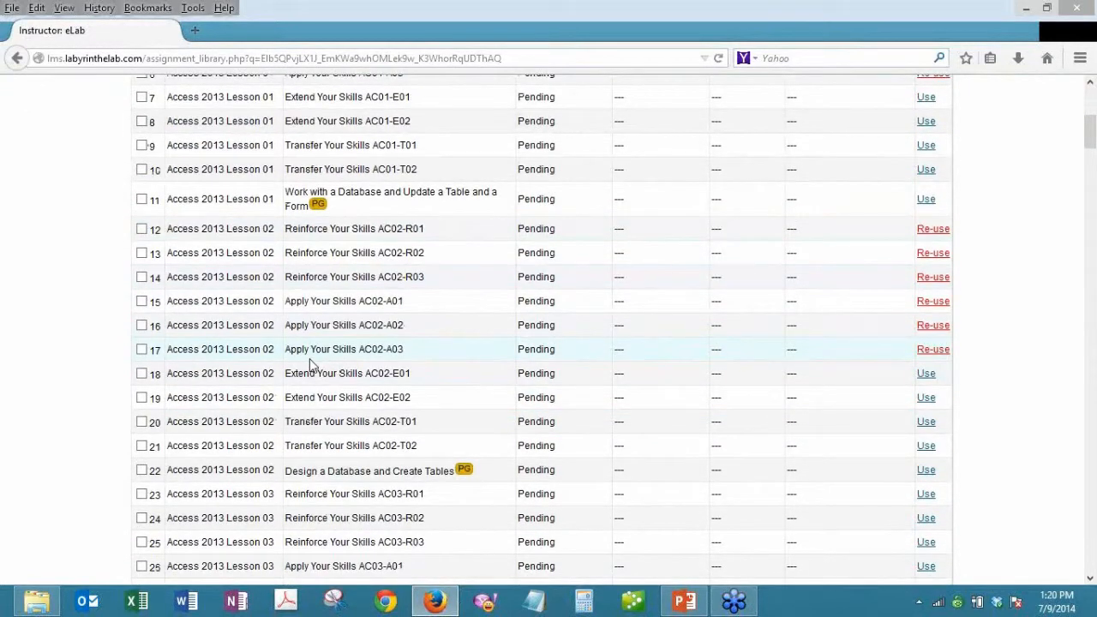